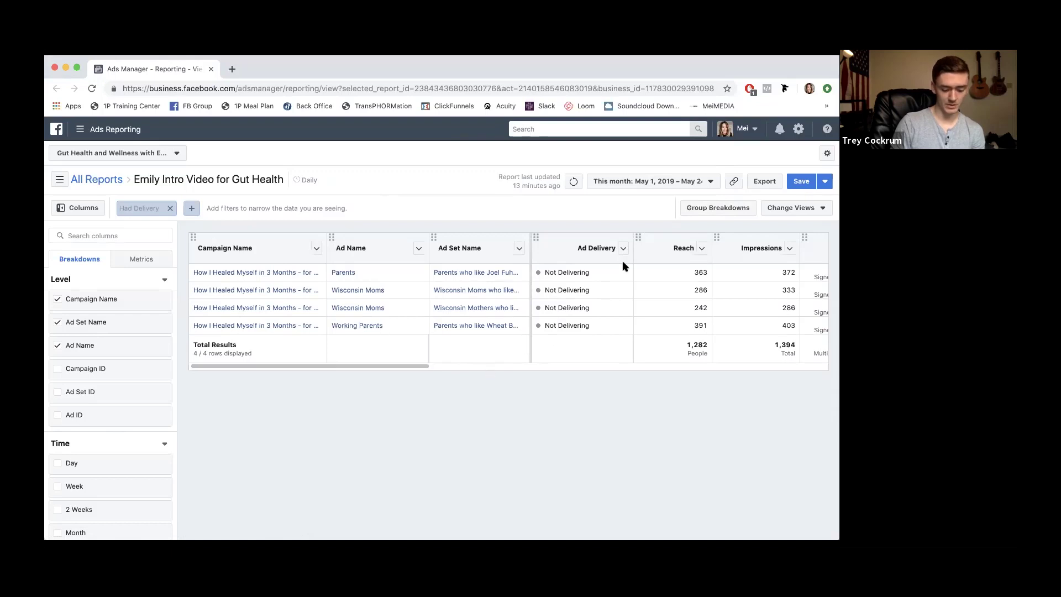
# Narrow the Ad Delivery column, go to Ads Manager and switch to the campaign's Ad Sets.
pyautogui.moveTo(633, 248); pyautogui.dragTo(607, 260)
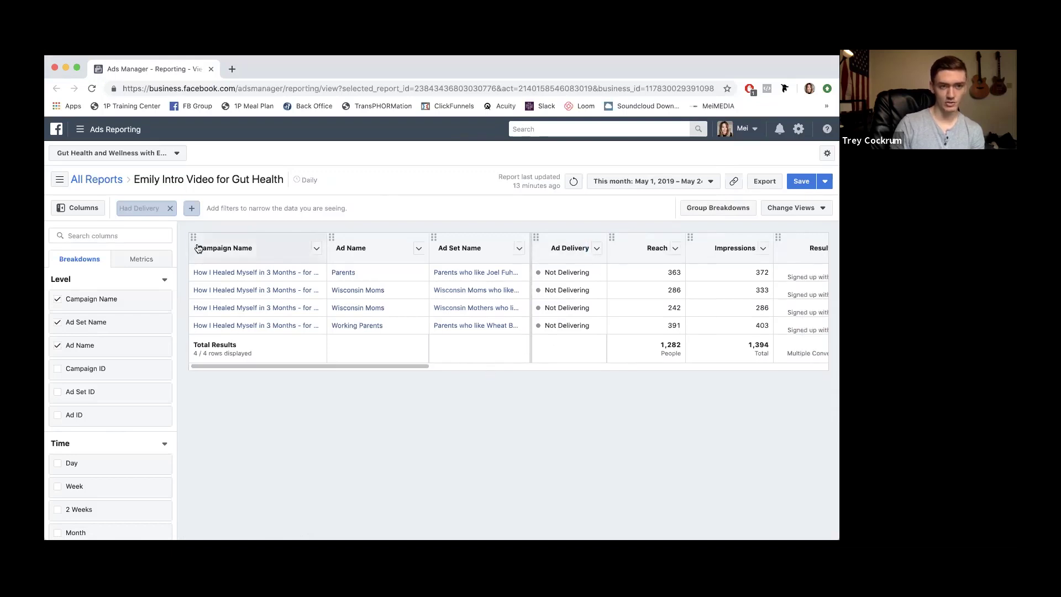
pyautogui.click(114, 132)
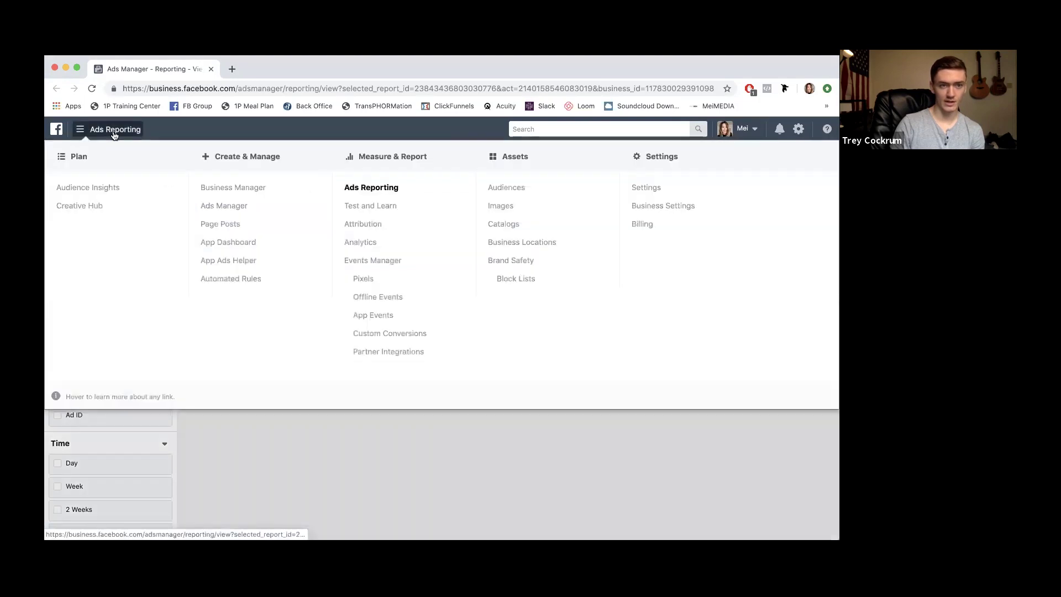
pyautogui.click(234, 212)
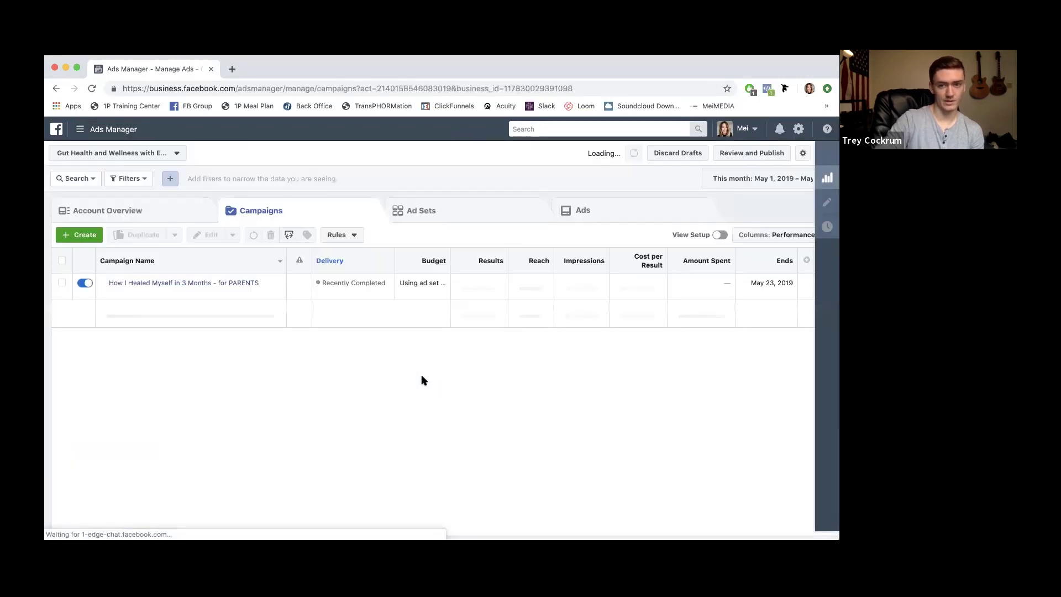
pyautogui.click(469, 205)
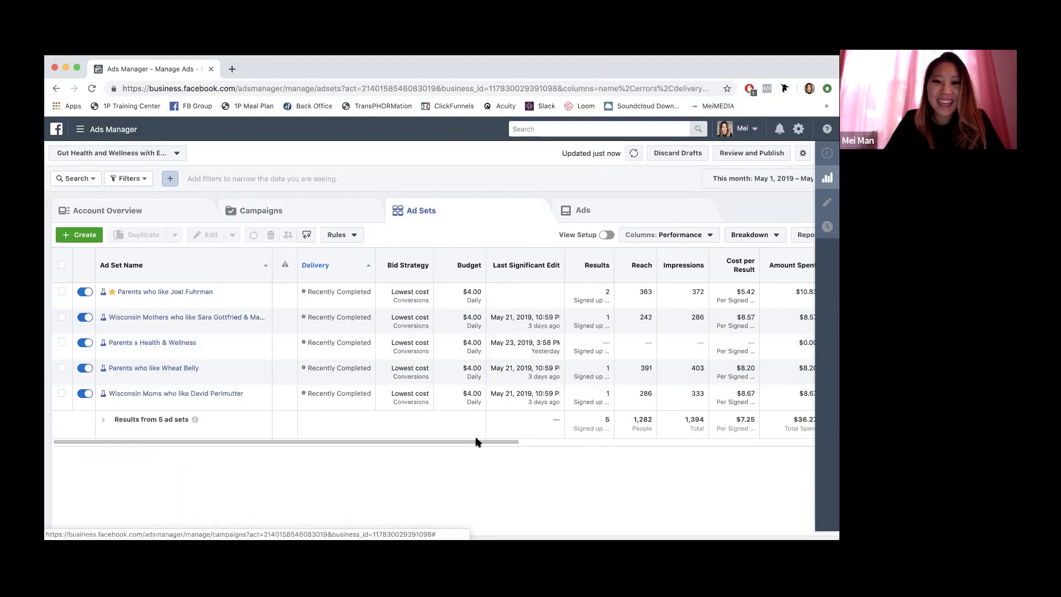
# Scroll the Ad Sets table sideways to review the five $4.00 ad sets' results, reach, cost and schedule.
pyautogui.moveTo(480, 442); pyautogui.dragTo(486, 441)
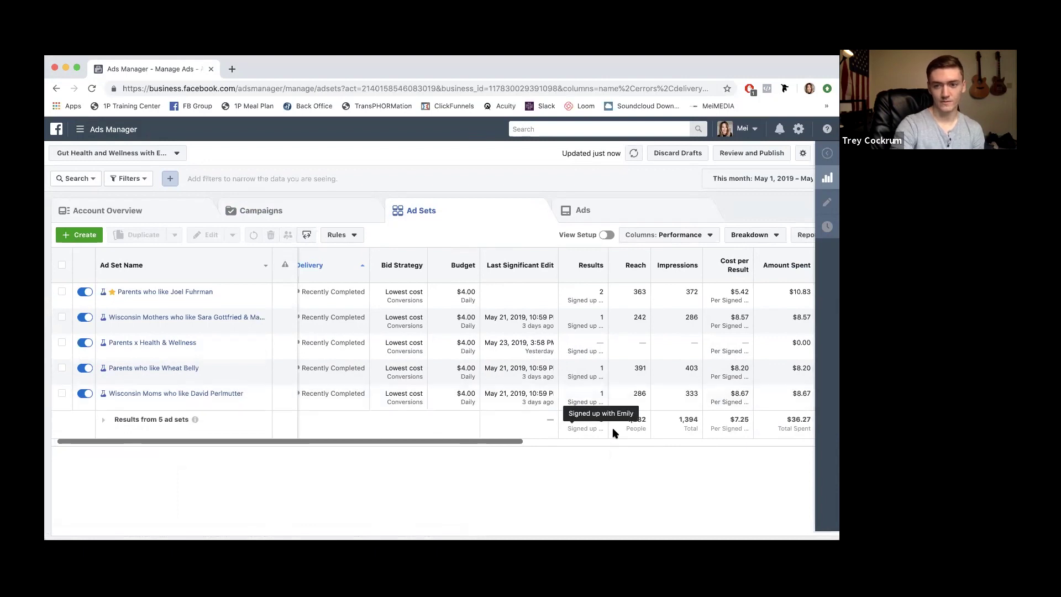
pyautogui.hscroll(10, 531, 442)
pyautogui.moveTo(547, 442); pyautogui.dragTo(363, 441)
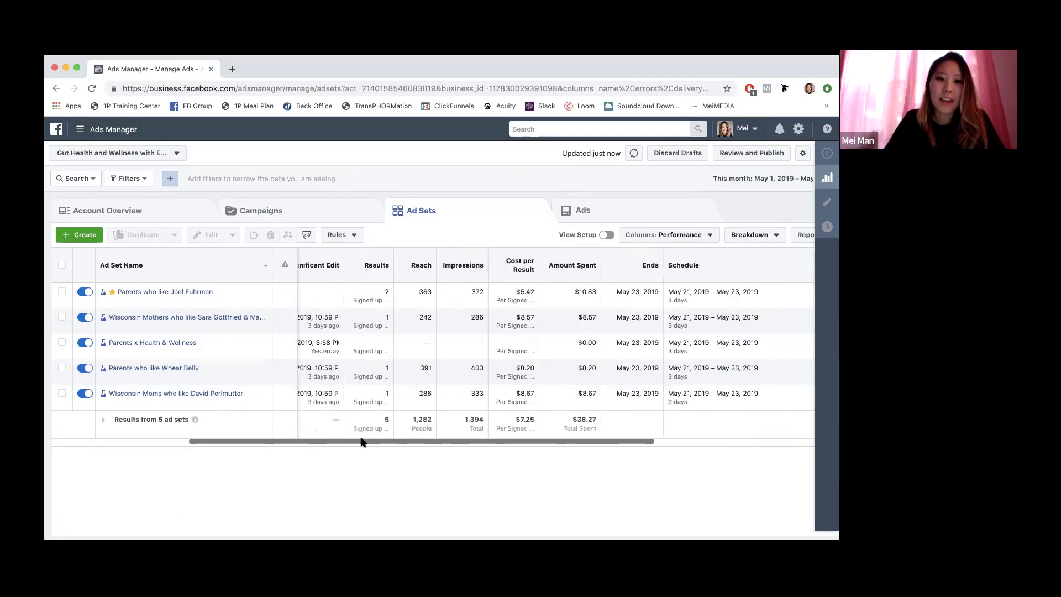
pyautogui.hscroll(-1, 492, 418)
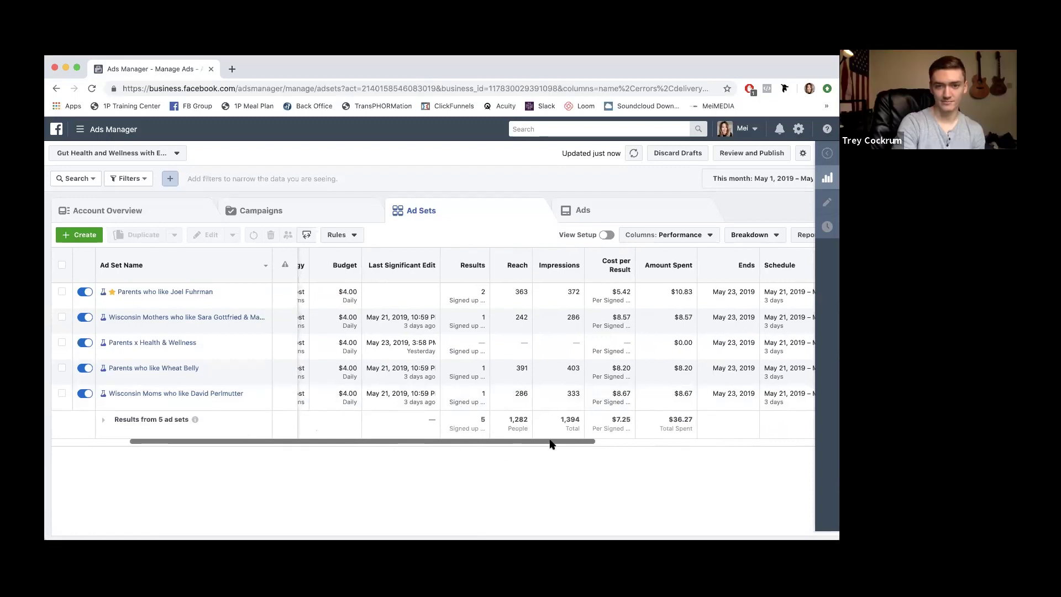
pyautogui.hscroll(2, 549, 444)
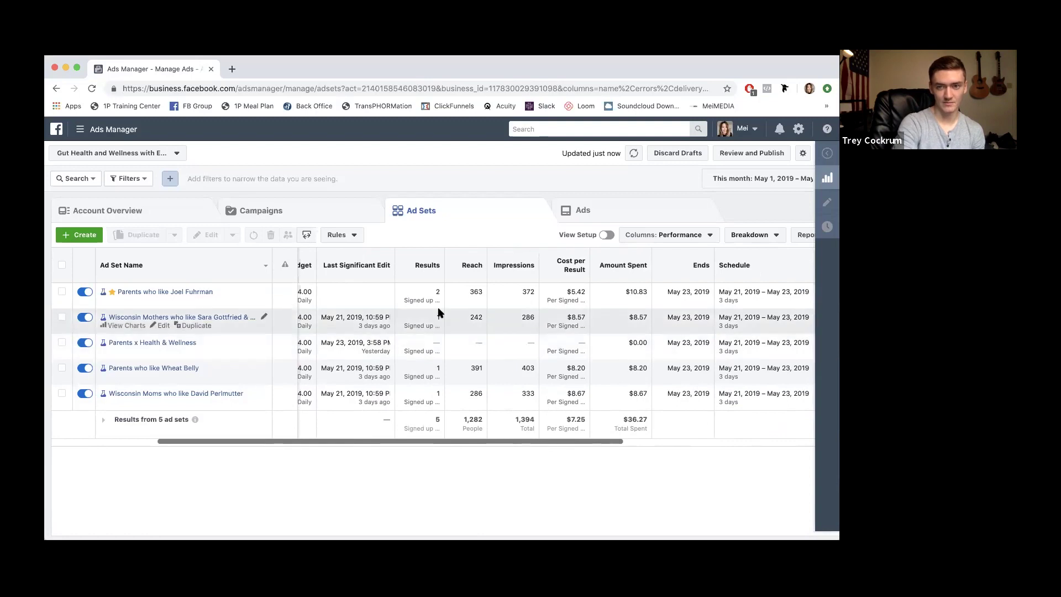
pyautogui.moveTo(445, 266)
pyautogui.mouseDown()
pyautogui.moveTo(454, 270)
pyautogui.moveTo(440, 273)
pyautogui.mouseUp()
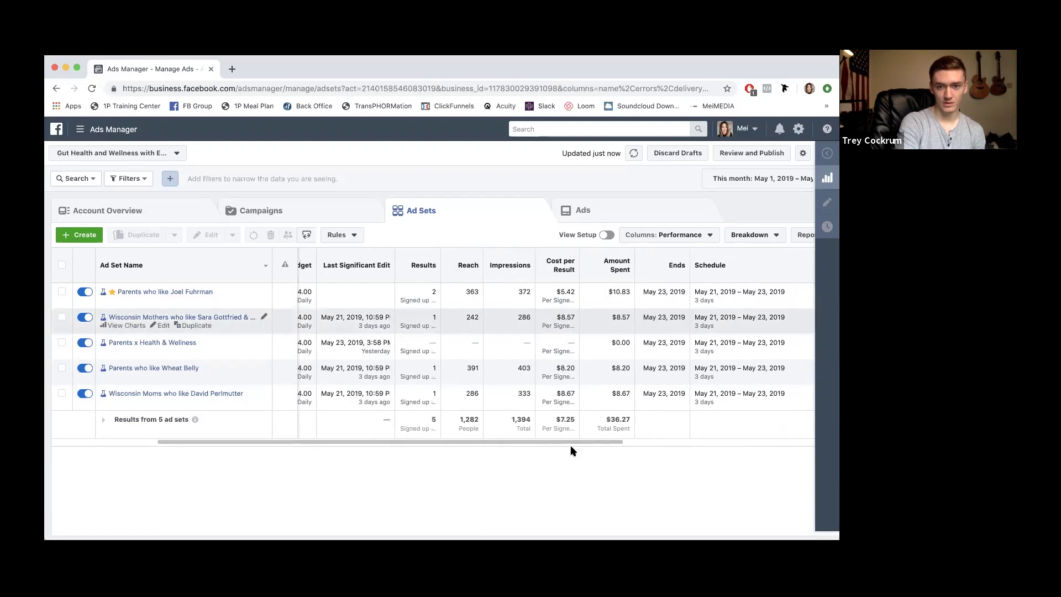
pyautogui.hscroll(3, 610, 446)
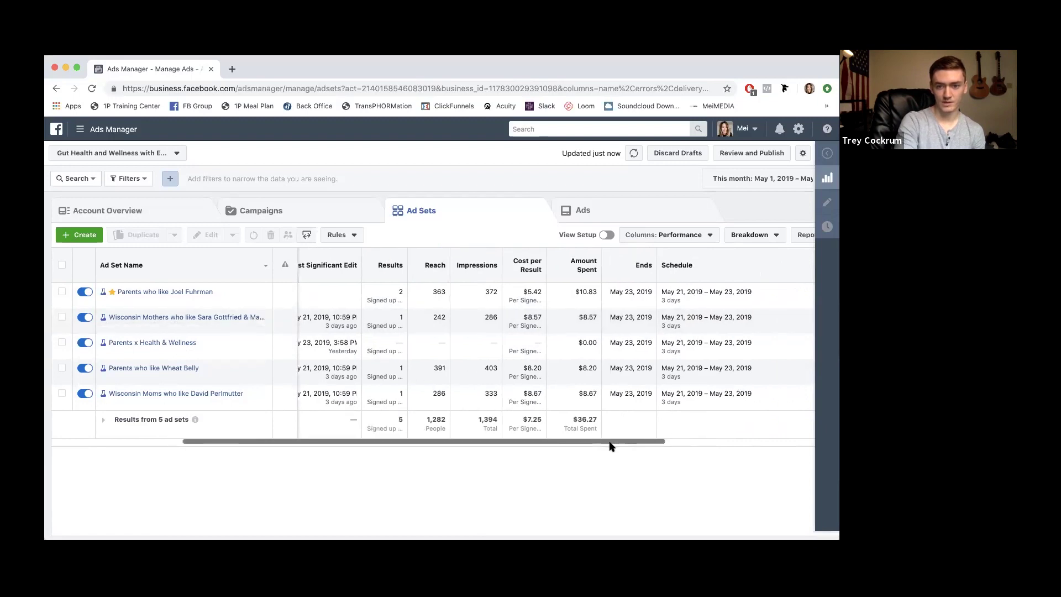
pyautogui.hscroll(-1, 610, 445)
pyautogui.hscroll(1, 610, 445)
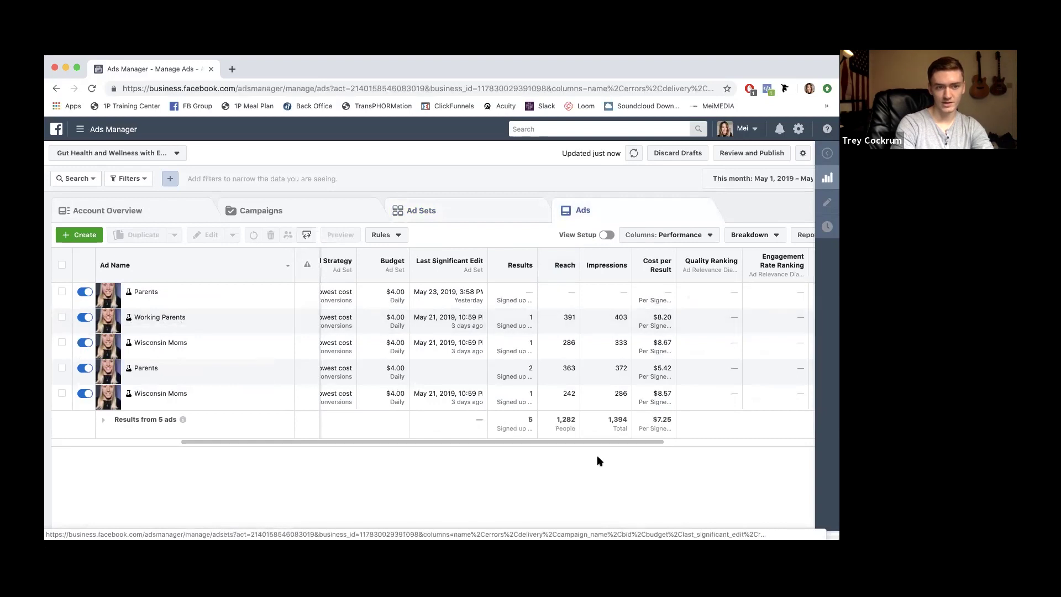
# Scroll the Ads table back to the Delivery and Ad Set Name columns, then return to Campaigns.
pyautogui.moveTo(599, 445); pyautogui.dragTo(437, 445)
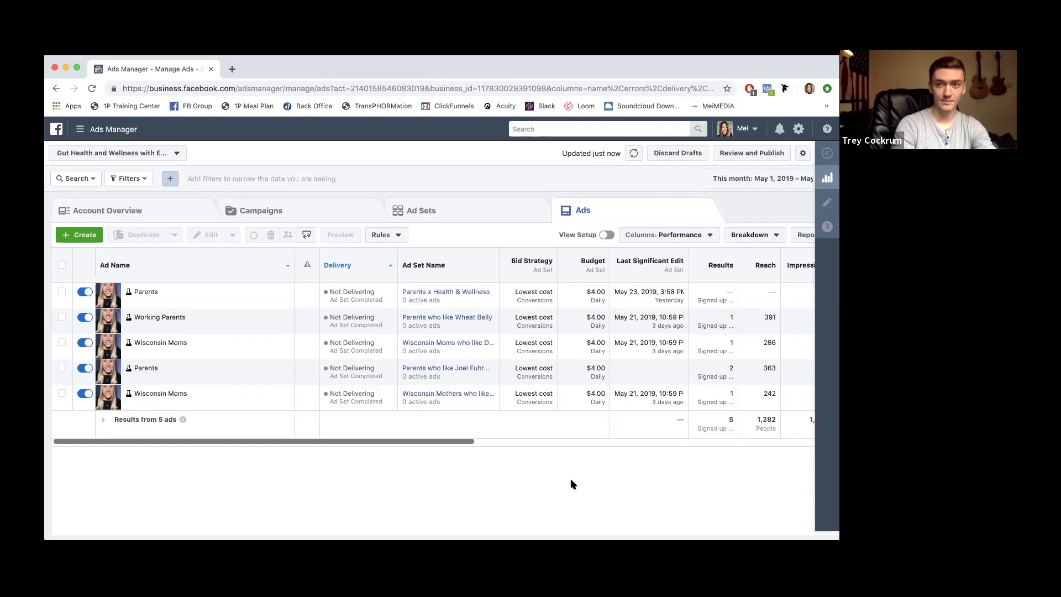
pyautogui.click(271, 211)
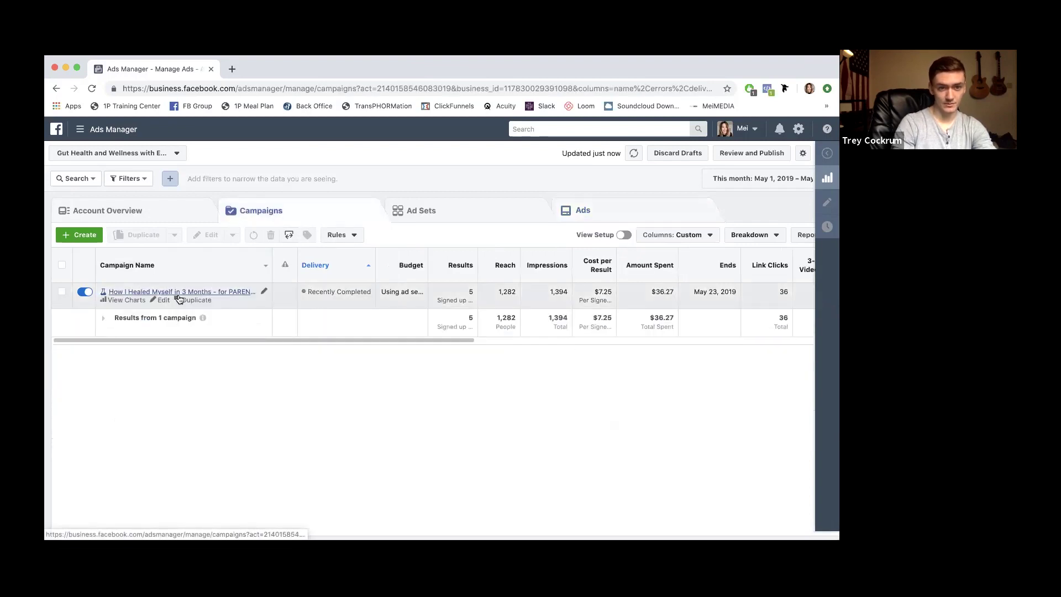
# Select the split-test campaign and open its edit panel showing five ad sets and the $20.00 summary.
pyautogui.click(173, 306)
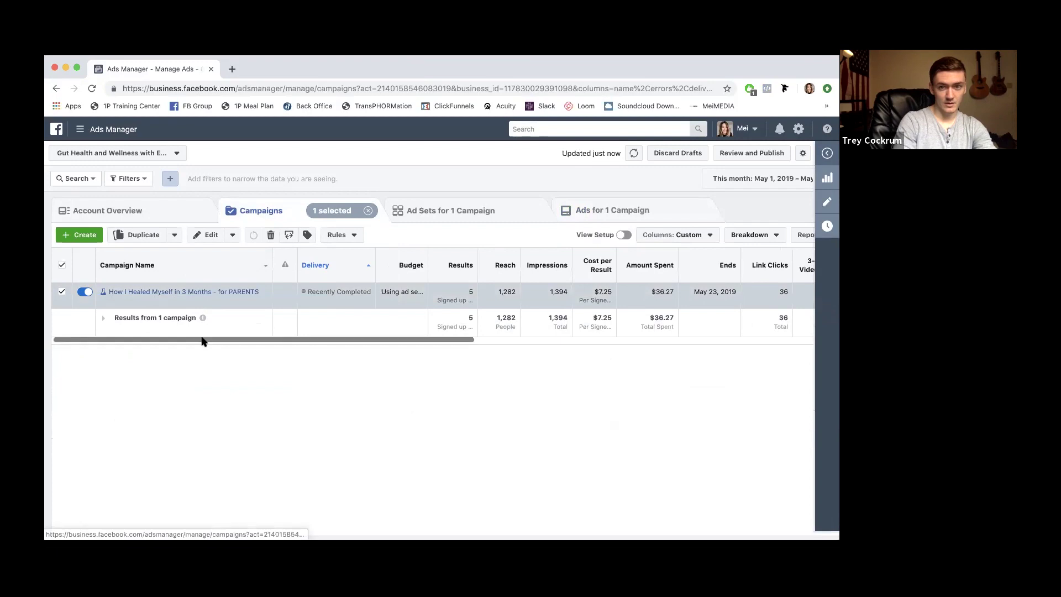
pyautogui.click(166, 303)
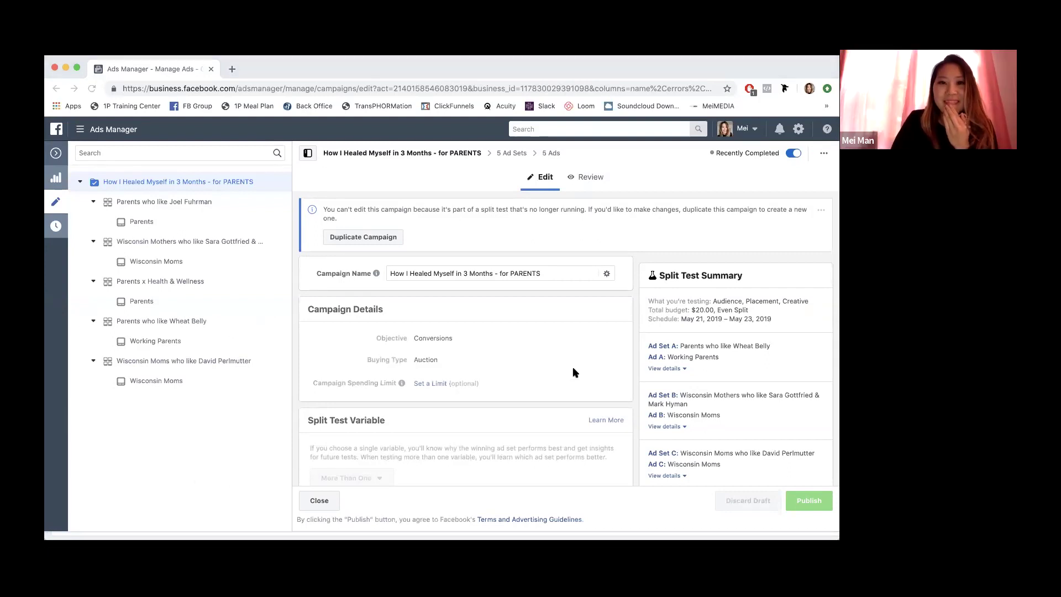
# Scroll the Split Test Summary, open the first ad set, then go back to the Ad Sets table.
pyautogui.scroll(-2, 643, 381)
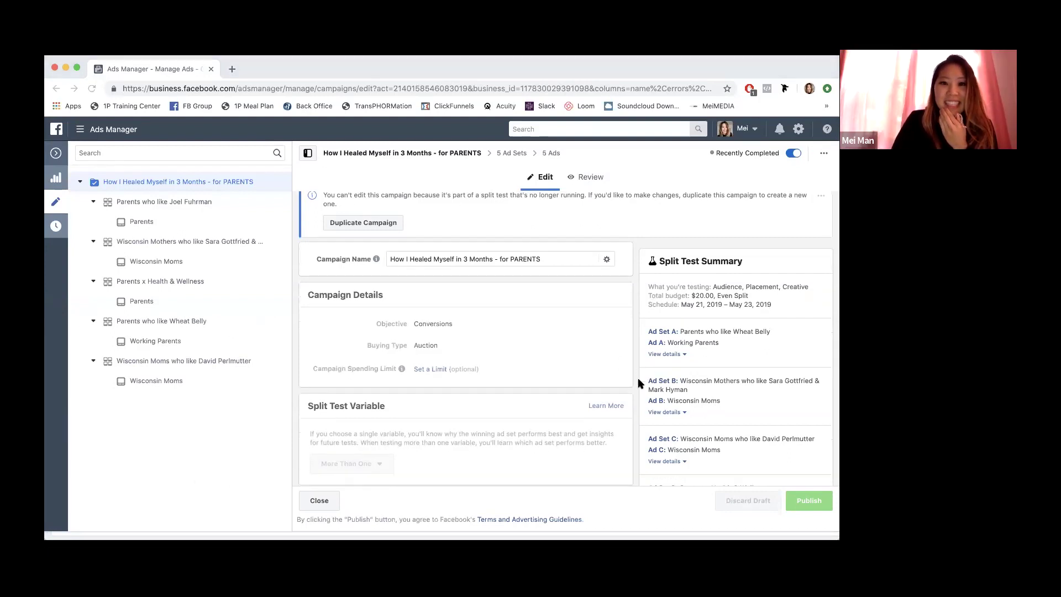
pyautogui.scroll(-2, 641, 383)
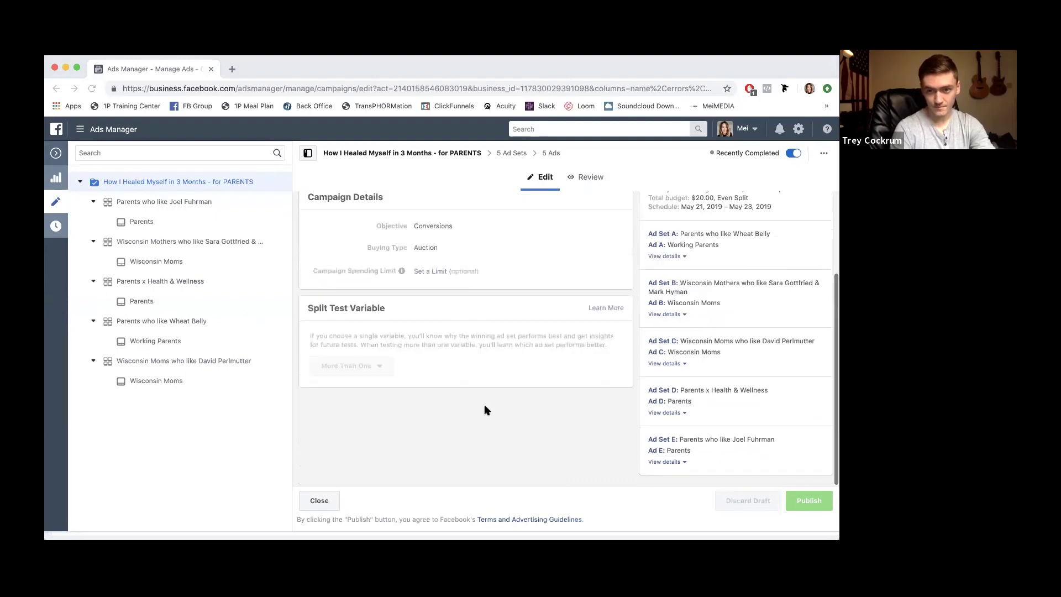
pyautogui.scroll(4, 485, 406)
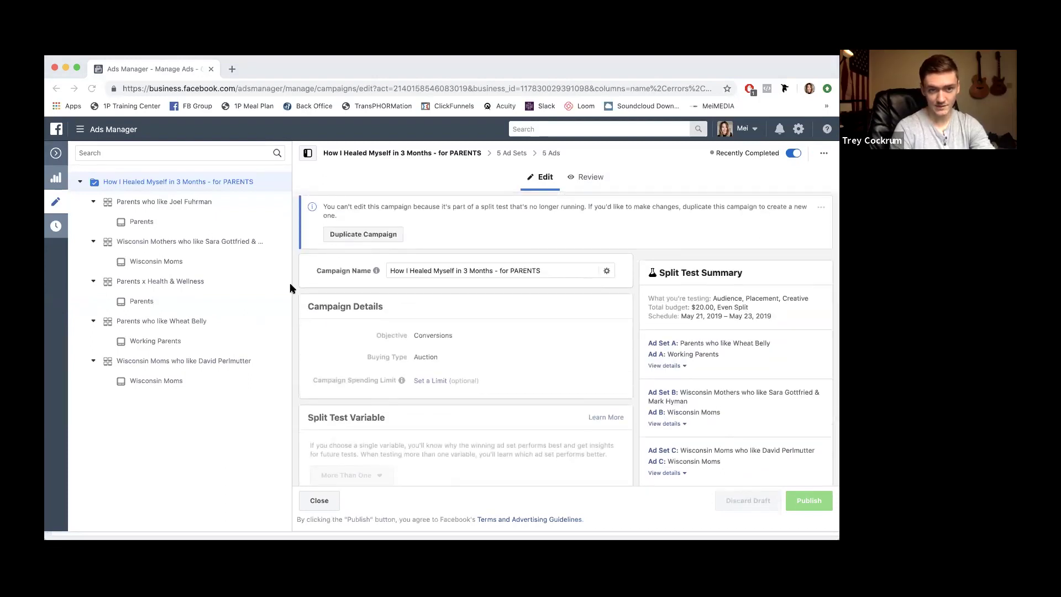
pyautogui.click(161, 206)
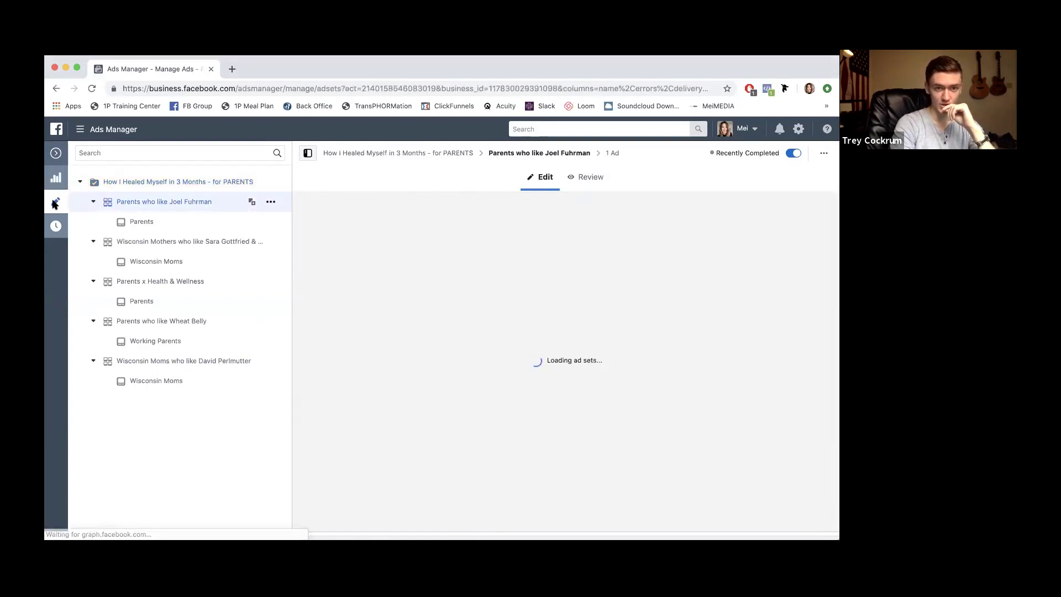
pyautogui.click(265, 266)
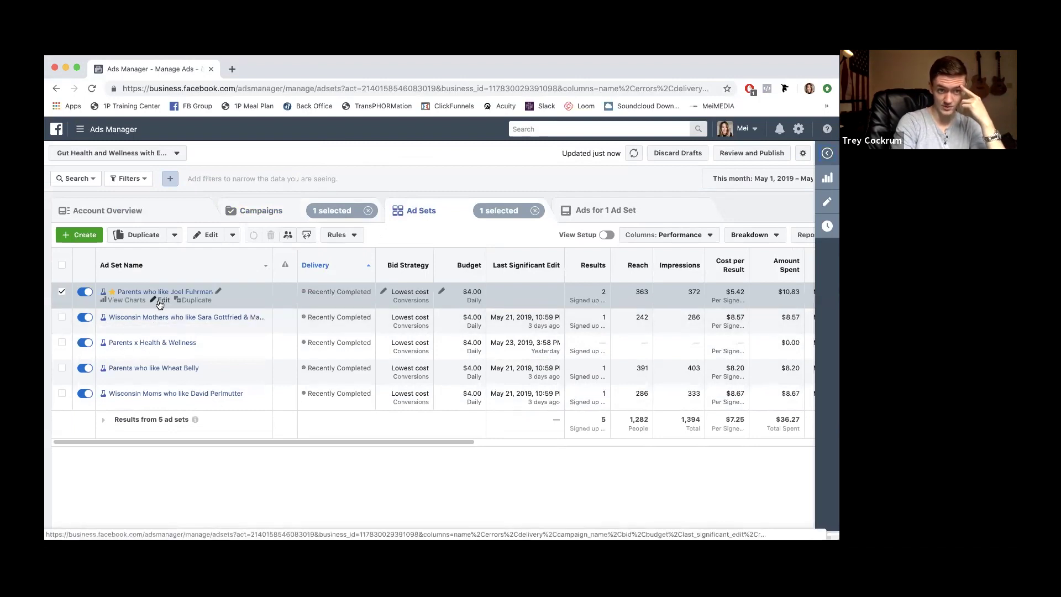
# Edit the Parents who like Joel Fuhrman ad set and scroll through its budget, schedule and audience.
pyautogui.click(160, 301)
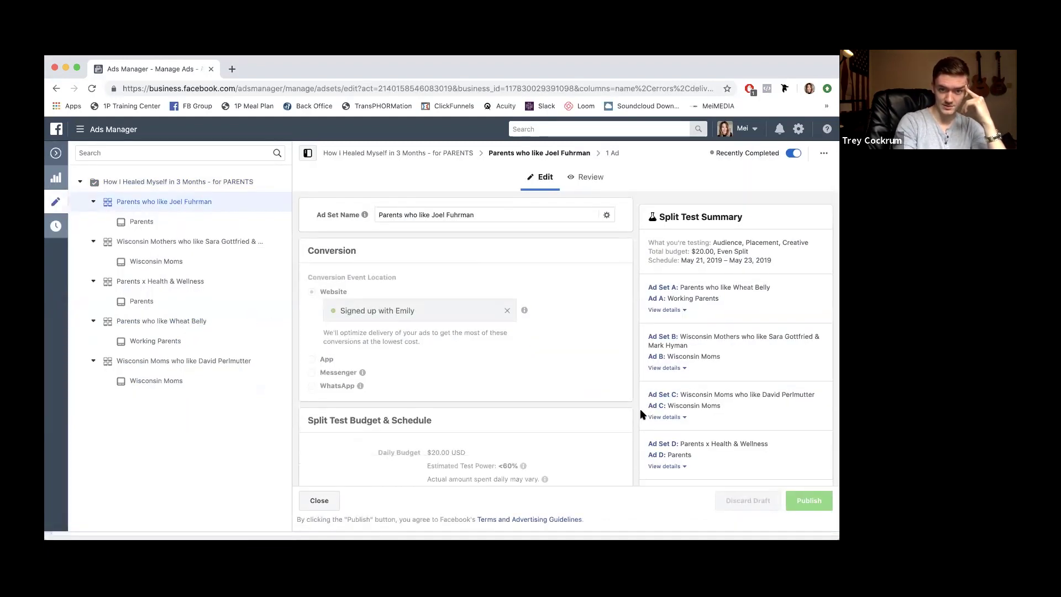
pyautogui.scroll(-3, 633, 371)
pyautogui.scroll(-8, 631, 371)
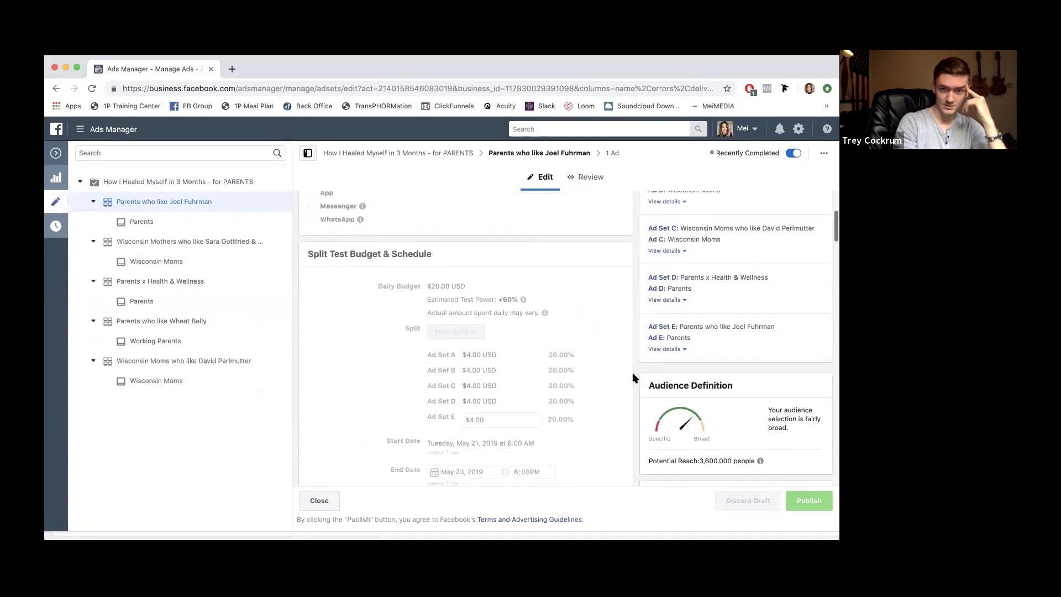
pyautogui.scroll(-1, 632, 372)
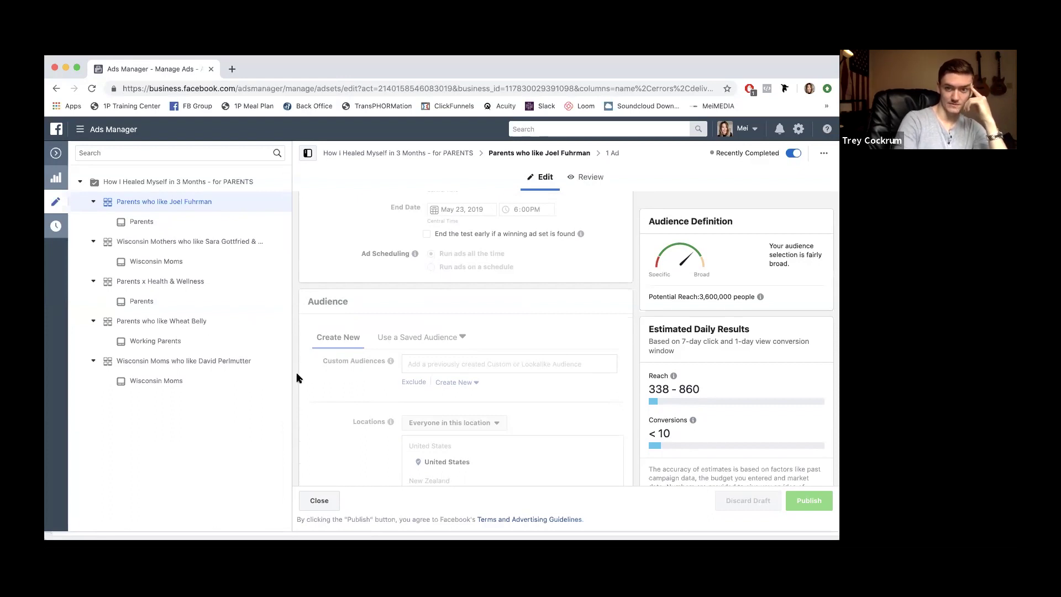
# Scroll past Locations, Age and Gender to Detailed Targeting with parent categories and Joel Fuhrman interest.
pyautogui.scroll(-2, 298, 378)
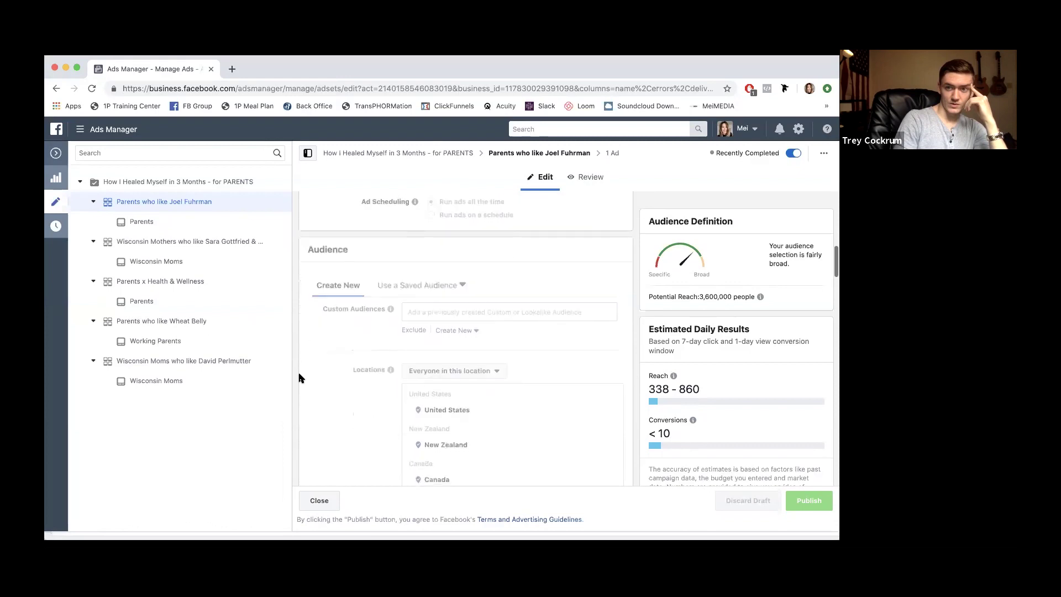
pyautogui.scroll(1, 298, 378)
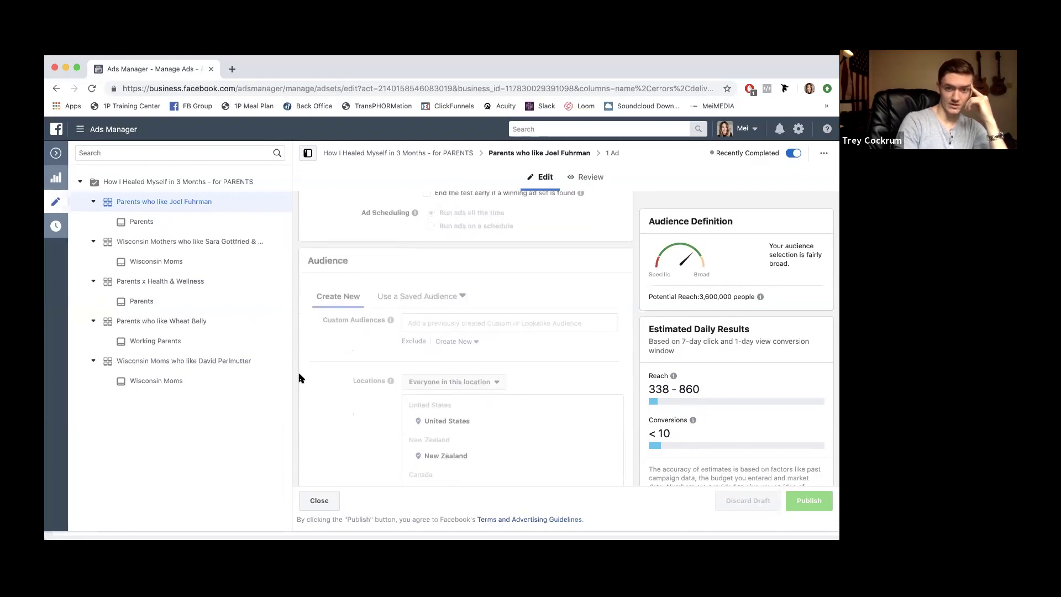
pyautogui.scroll(-8, 298, 378)
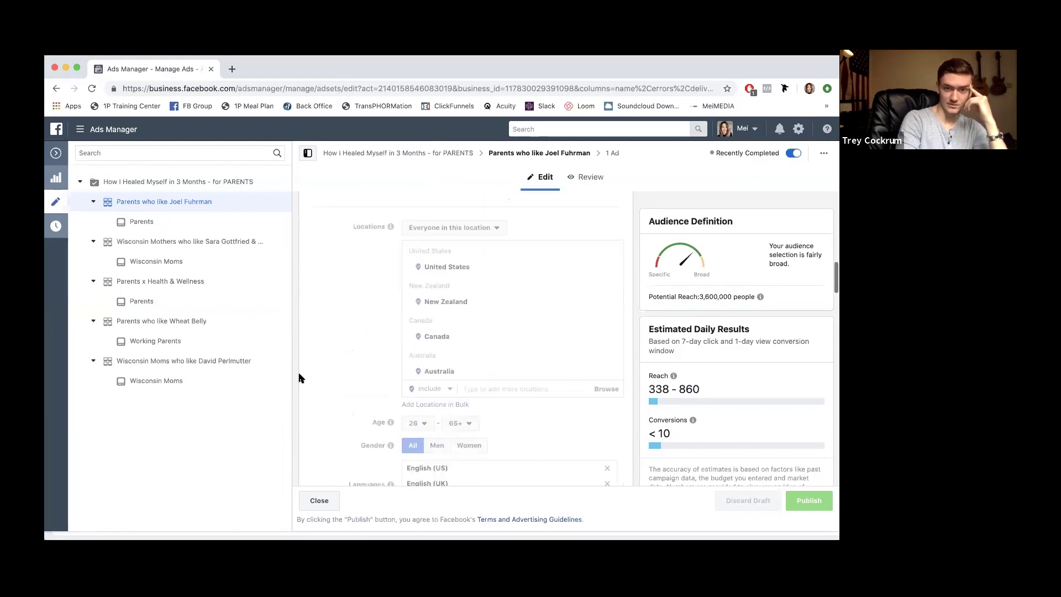
pyautogui.scroll(-2, 298, 378)
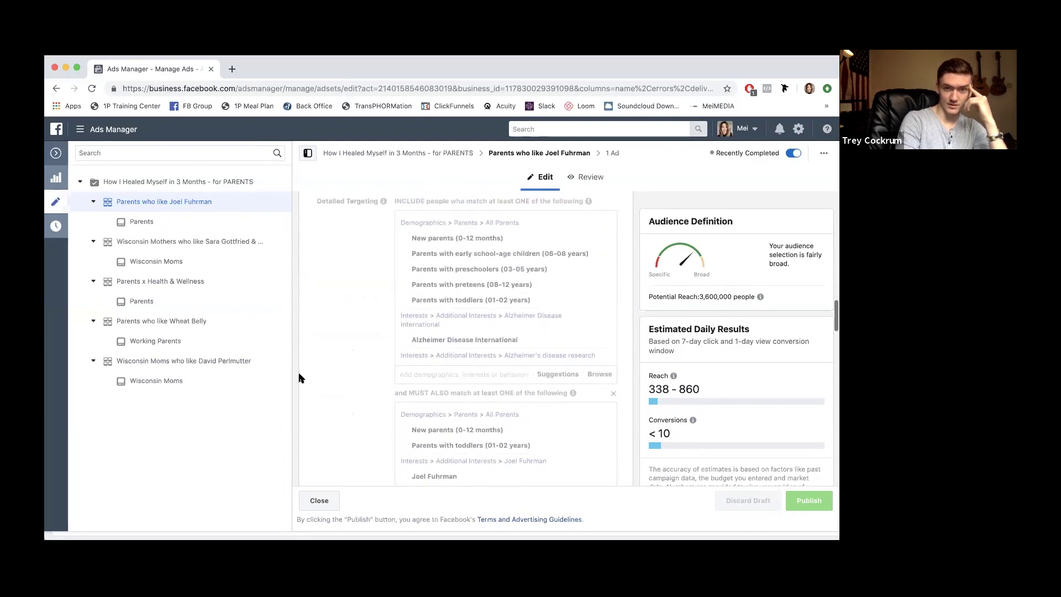
pyautogui.scroll(-1, 582, 403)
pyautogui.scroll(-1, 583, 408)
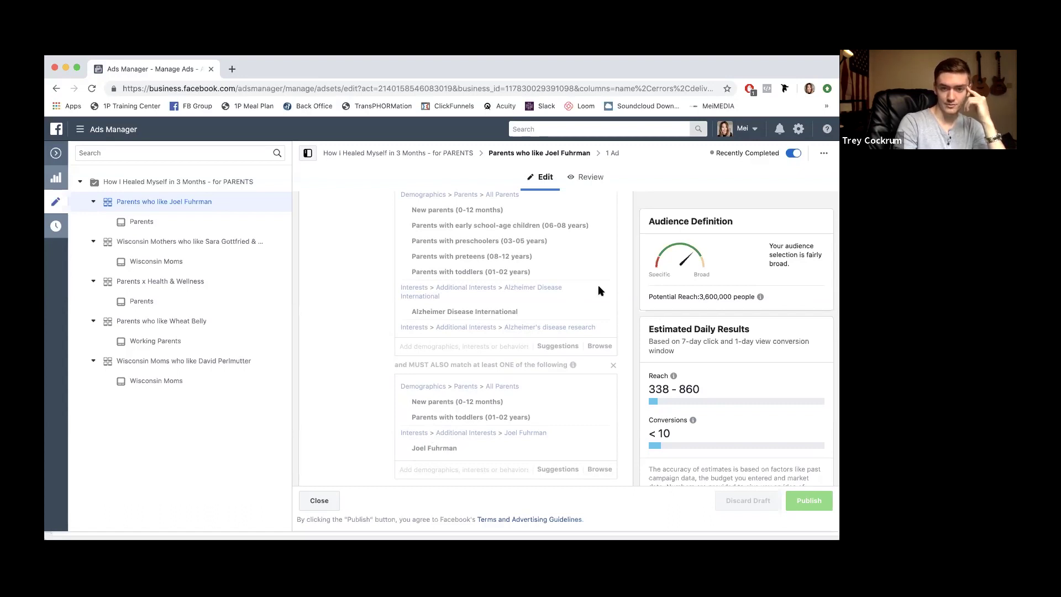
pyautogui.scroll(-1, 526, 255)
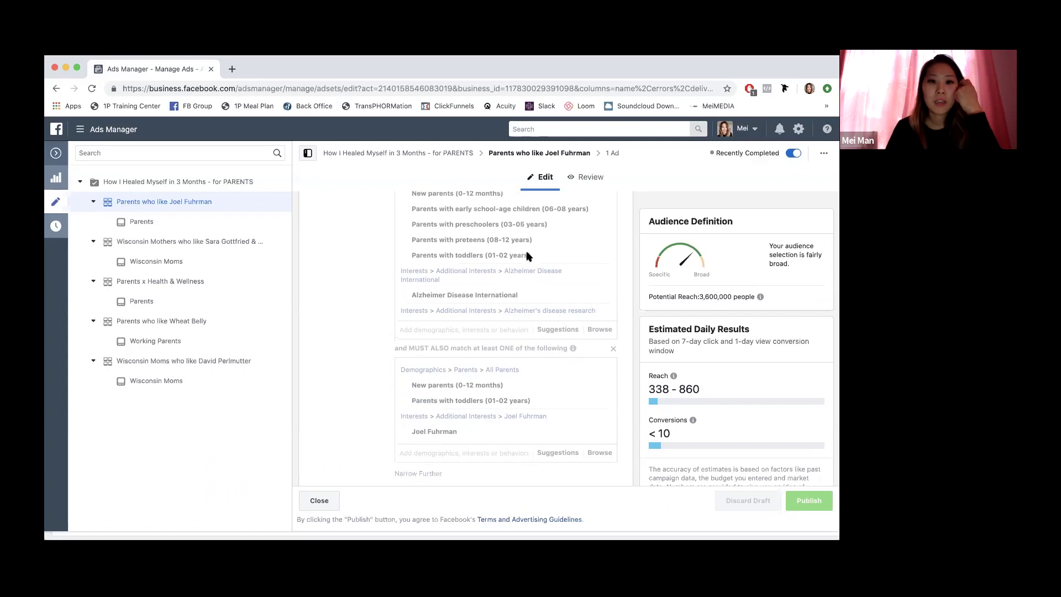
pyautogui.scroll(-1, 527, 256)
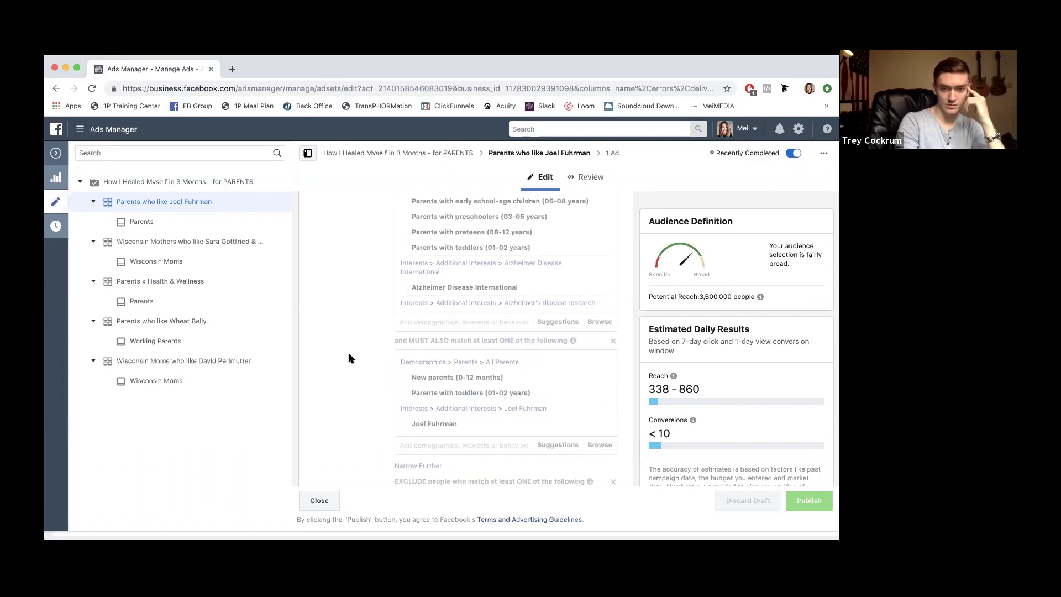
pyautogui.scroll(2, 347, 354)
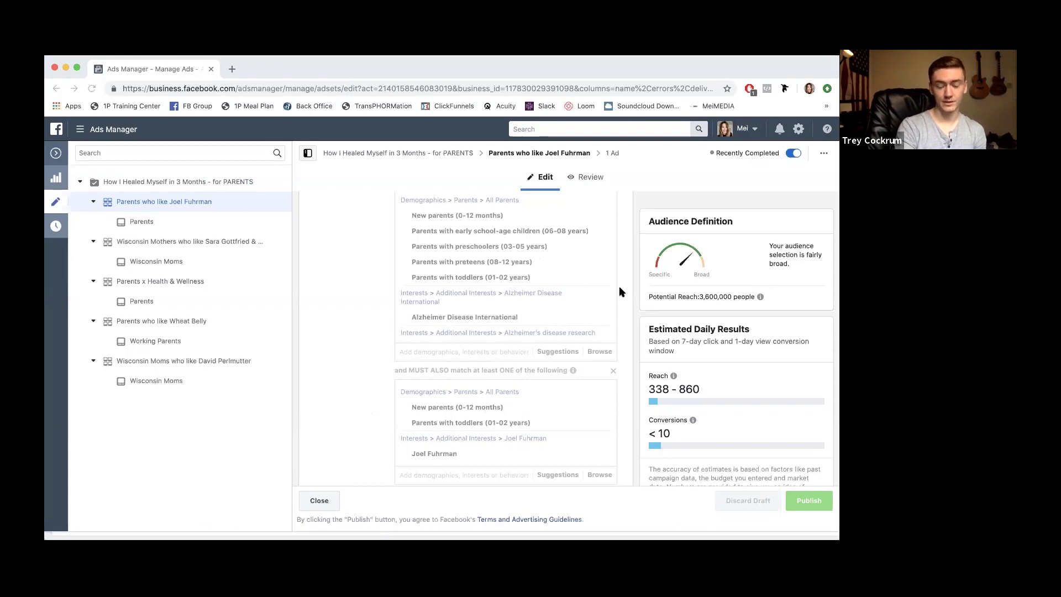
pyautogui.scroll(-2, 621, 292)
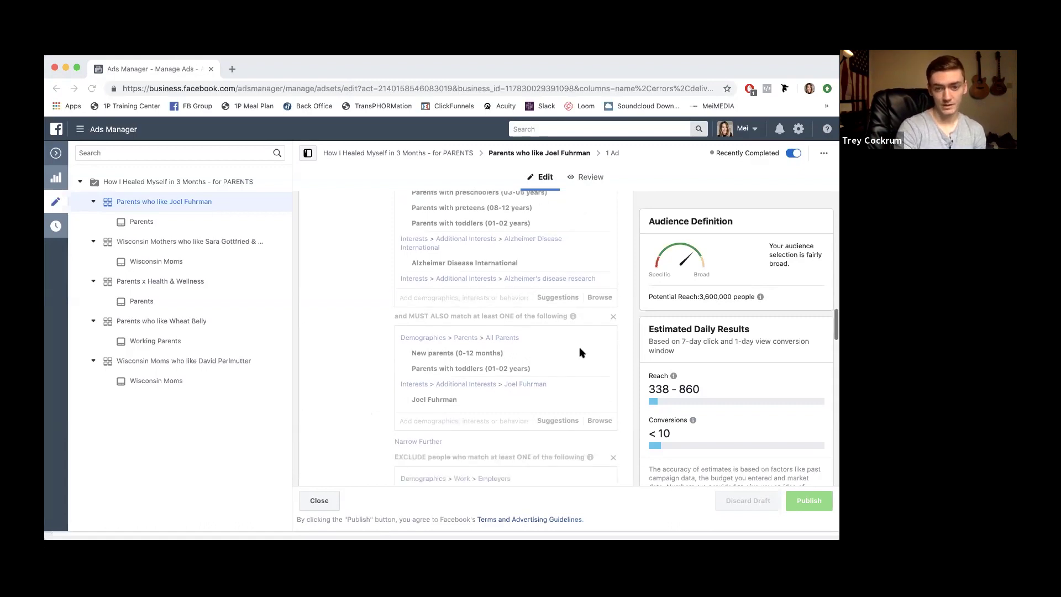
# Scroll to the exclusions (Plexus Corp., Plexus Worldwide, S. C. Johnson & Son) and Connections setting.
pyautogui.scroll(-5, 627, 412)
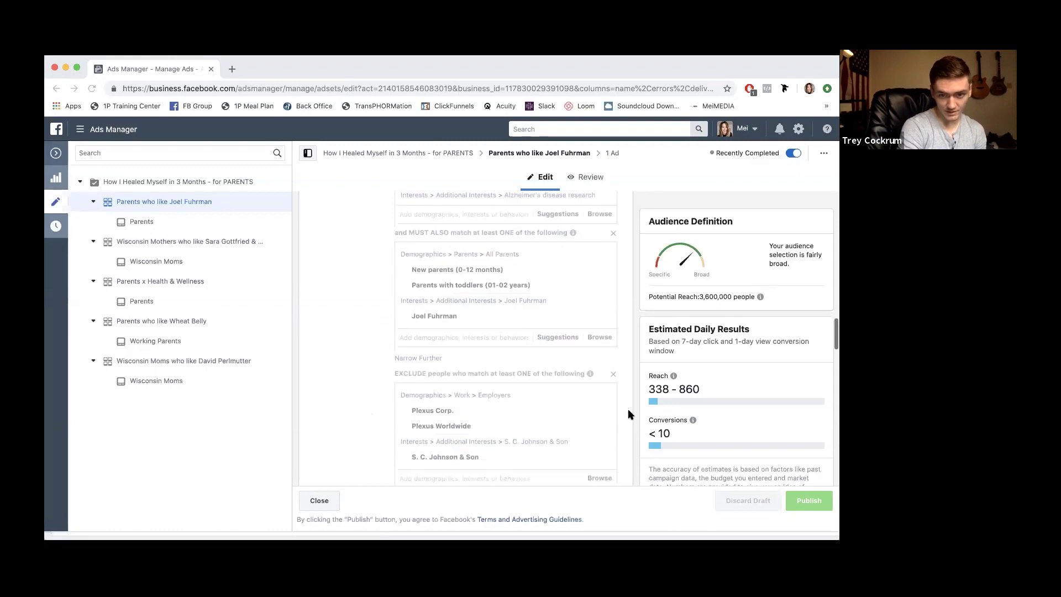
pyautogui.scroll(-3, 629, 411)
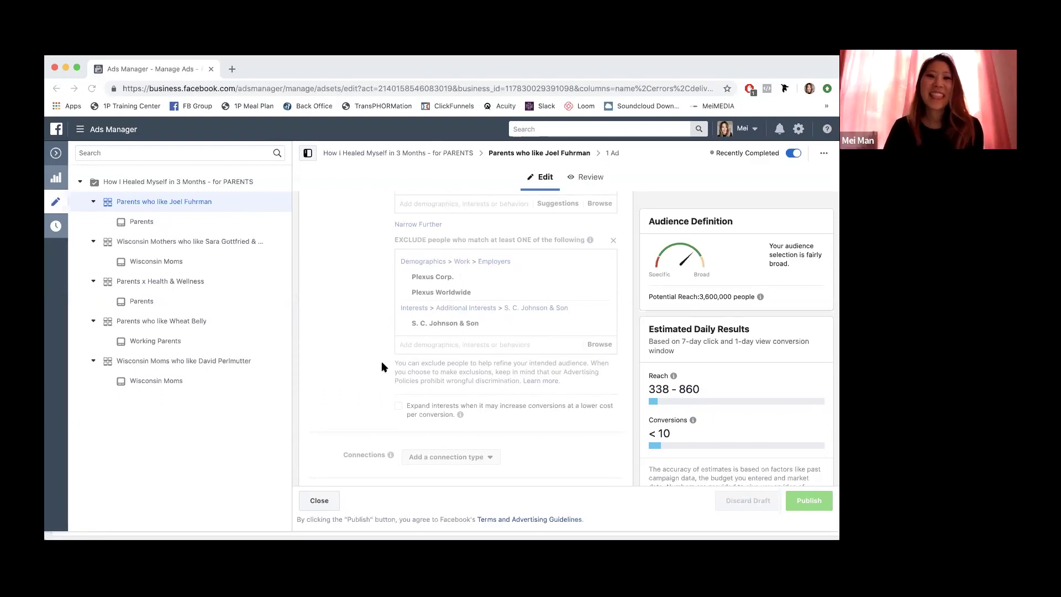
pyautogui.scroll(-3, 381, 367)
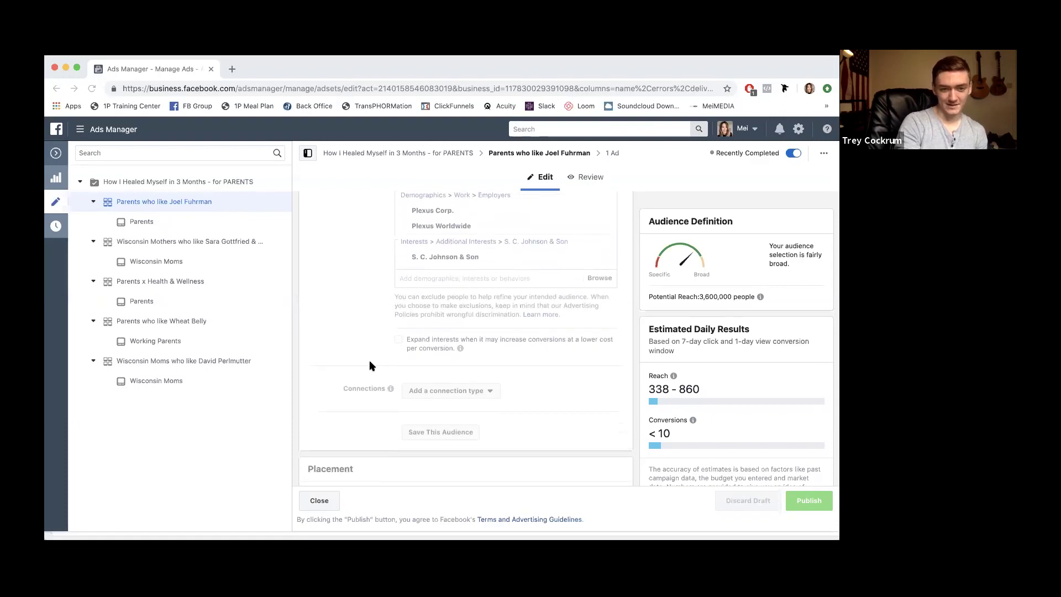
pyautogui.scroll(-4, 370, 365)
pyautogui.scroll(-3, 370, 365)
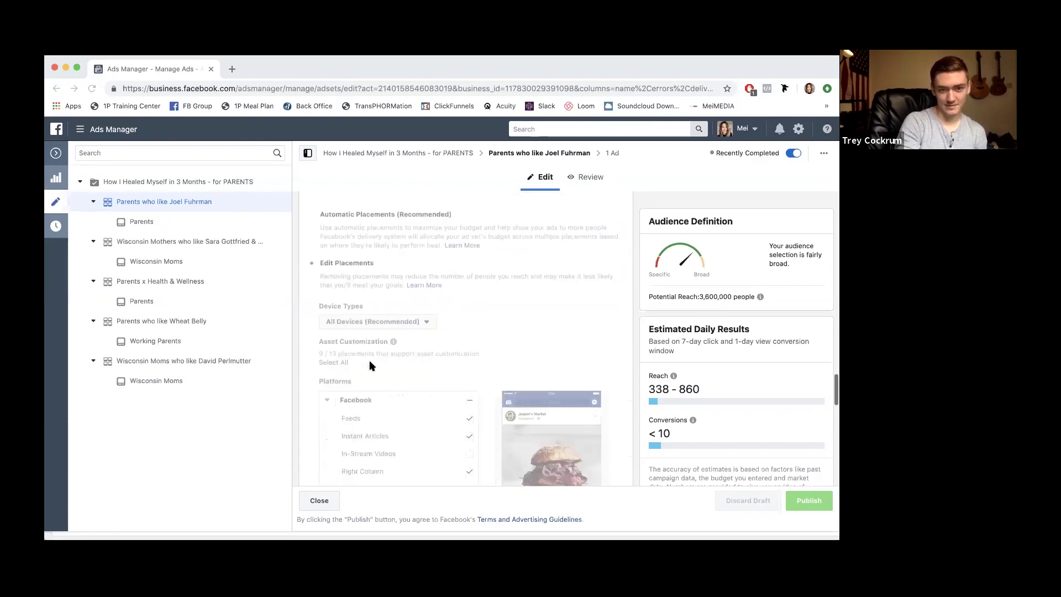
pyautogui.scroll(-2, 614, 368)
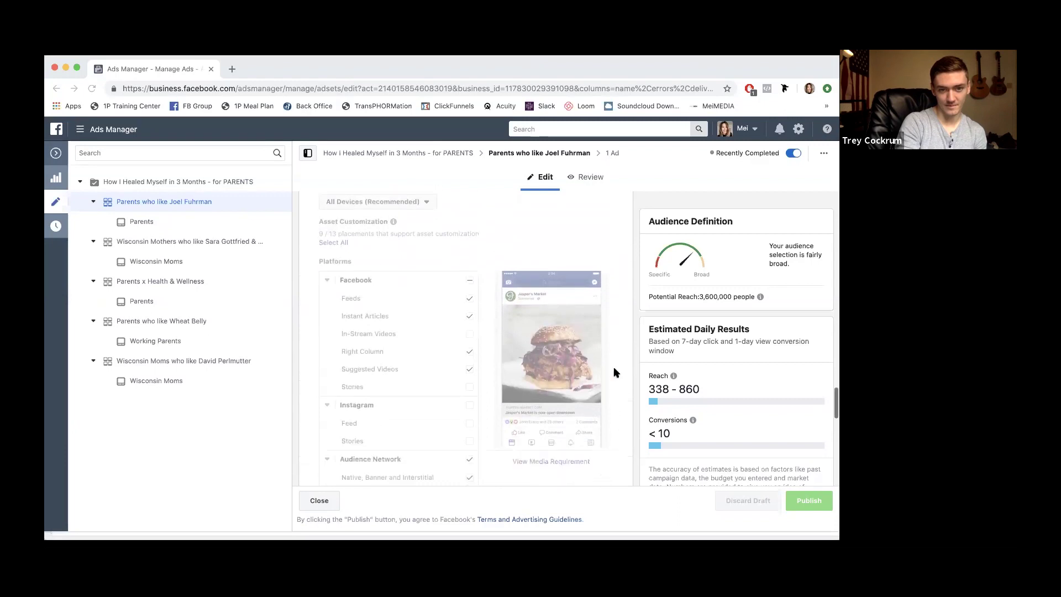
pyautogui.scroll(1, 614, 373)
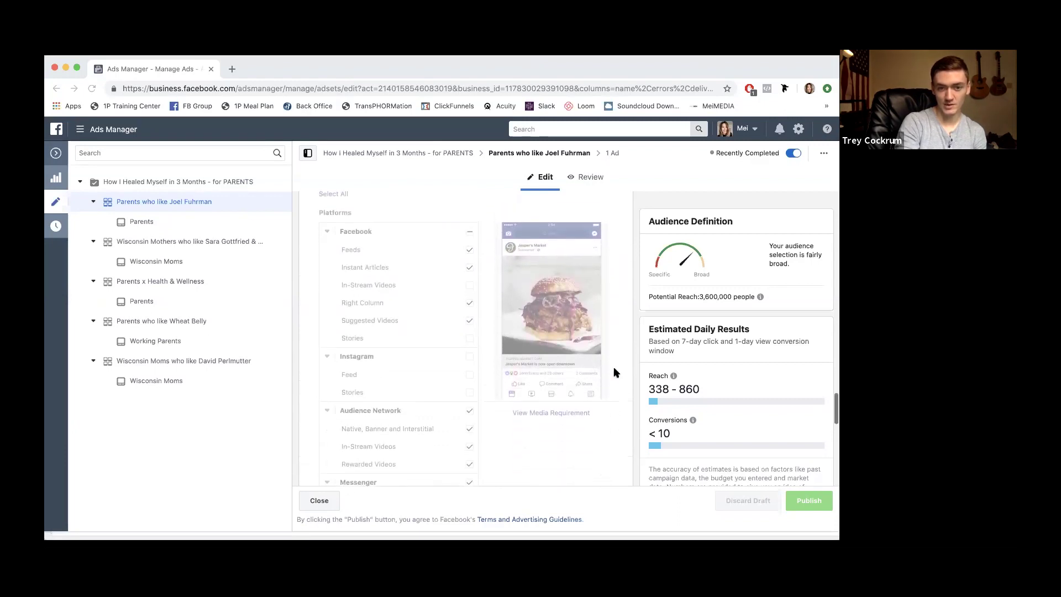
pyautogui.scroll(-1, 608, 396)
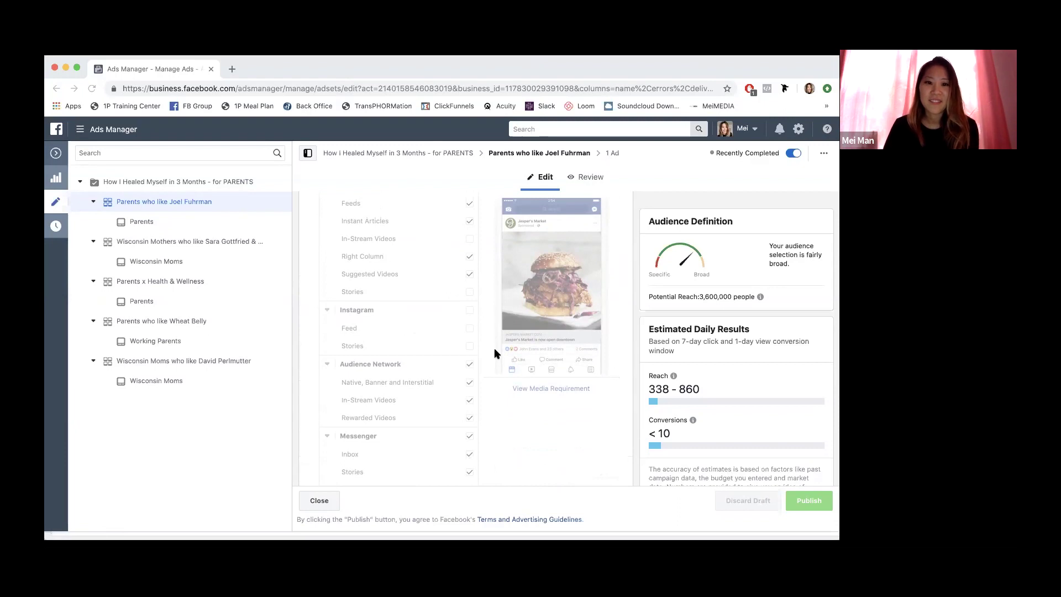
pyautogui.scroll(-1, 494, 347)
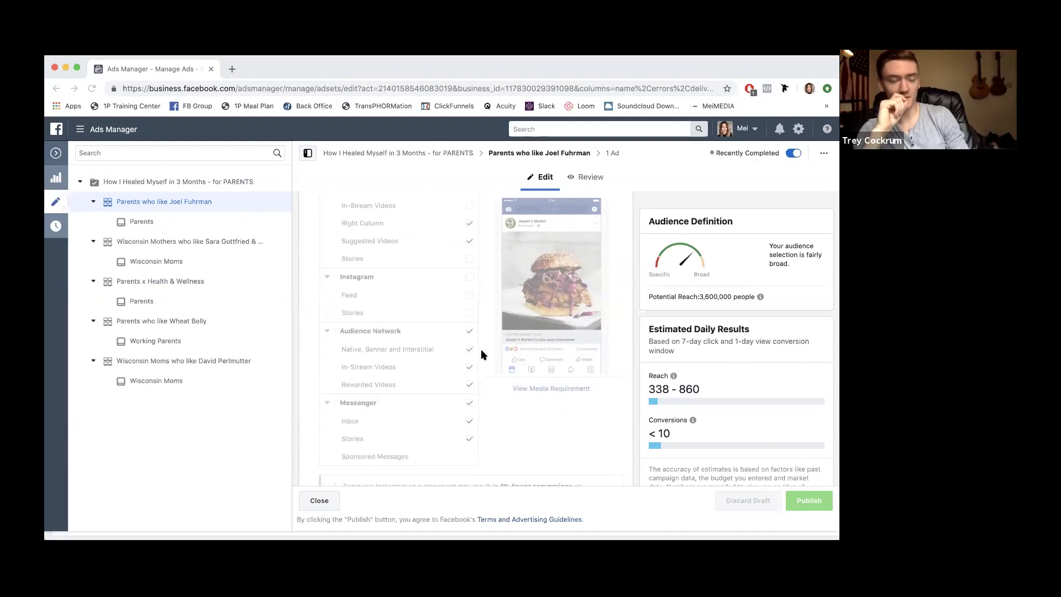
pyautogui.scroll(-1, 484, 350)
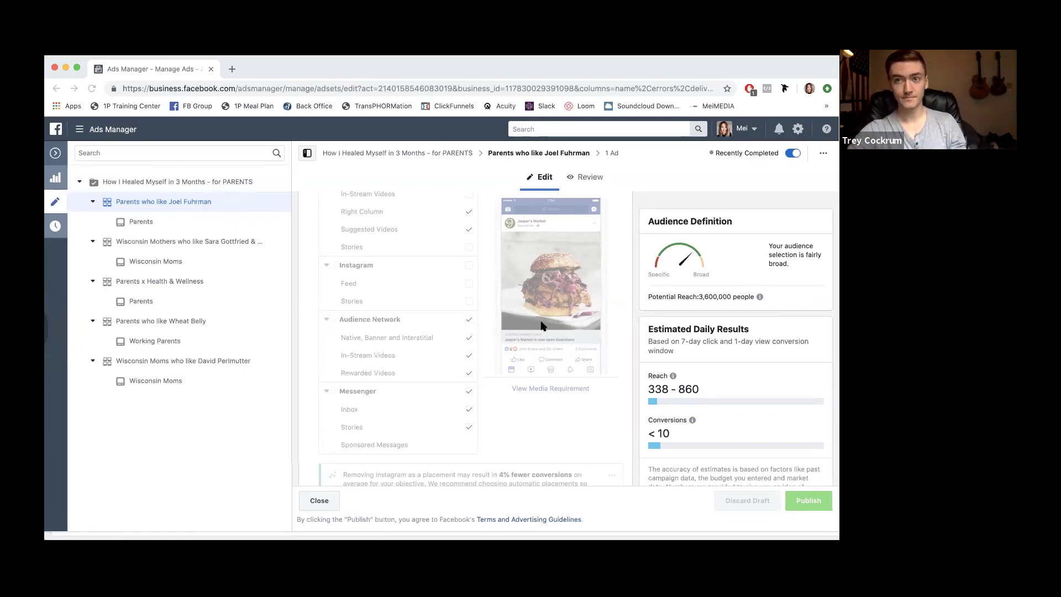
pyautogui.scroll(-2, 541, 327)
pyautogui.scroll(-5, 543, 327)
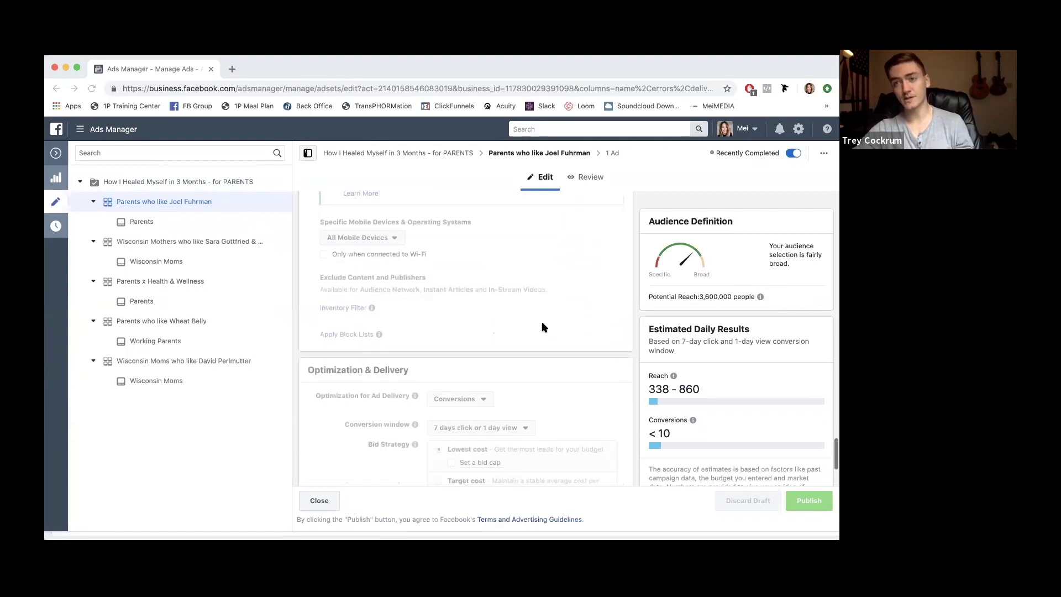
pyautogui.scroll(1, 542, 327)
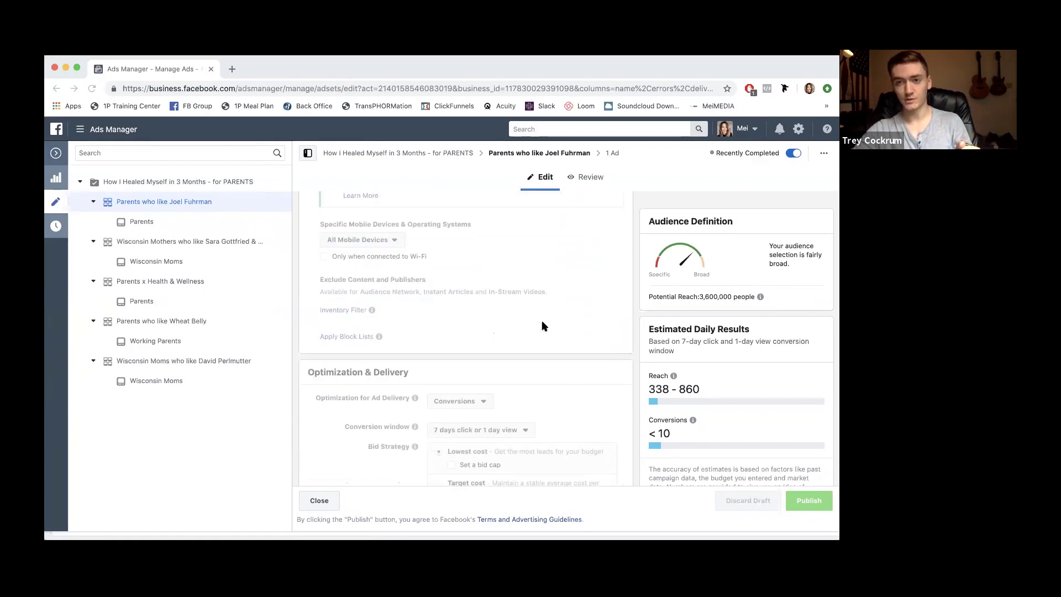
pyautogui.scroll(-3, 542, 326)
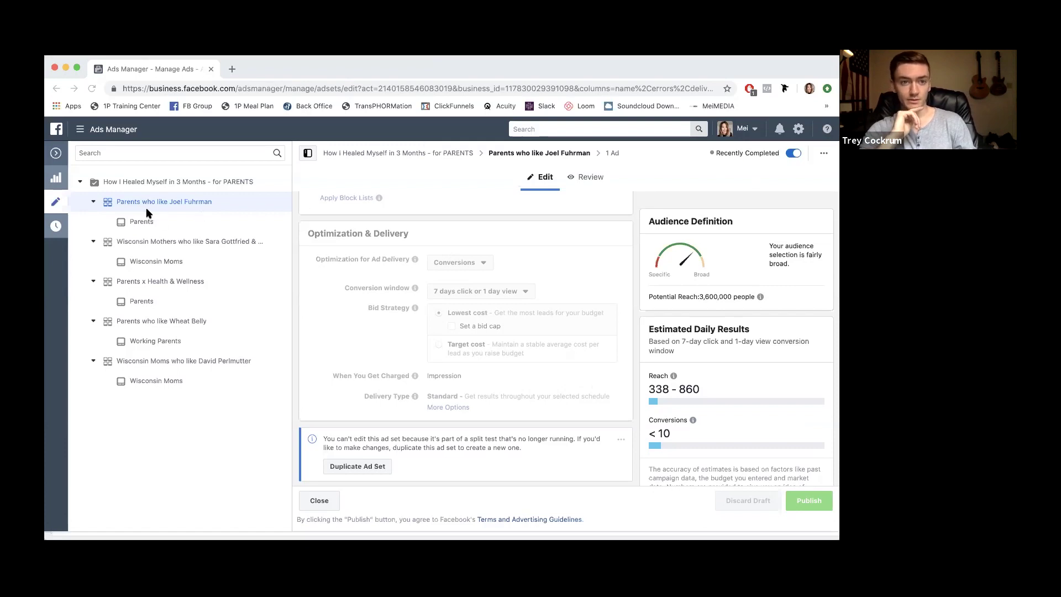
# Close the ad set editor and apply the saved Video Click Thrus column preset to the Ad Sets table.
pyautogui.click(53, 155)
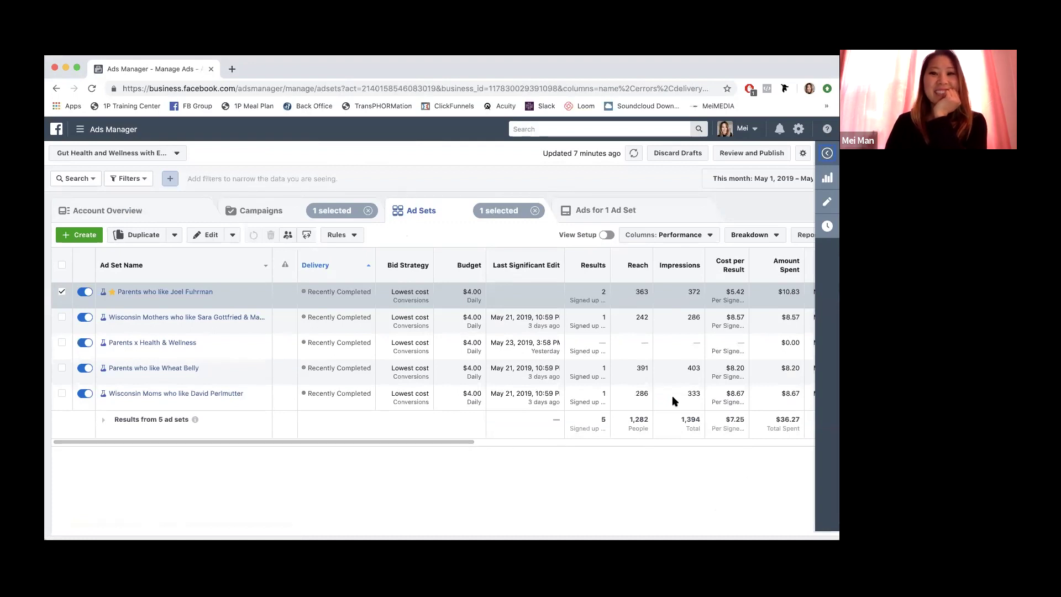
pyautogui.hscroll(10, 689, 390)
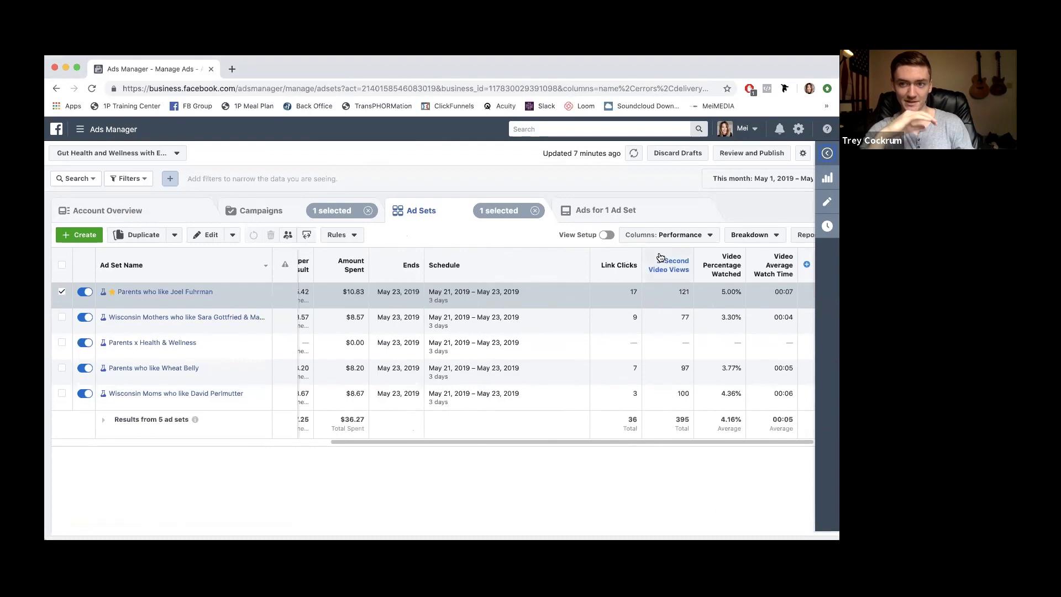
pyautogui.click(680, 235)
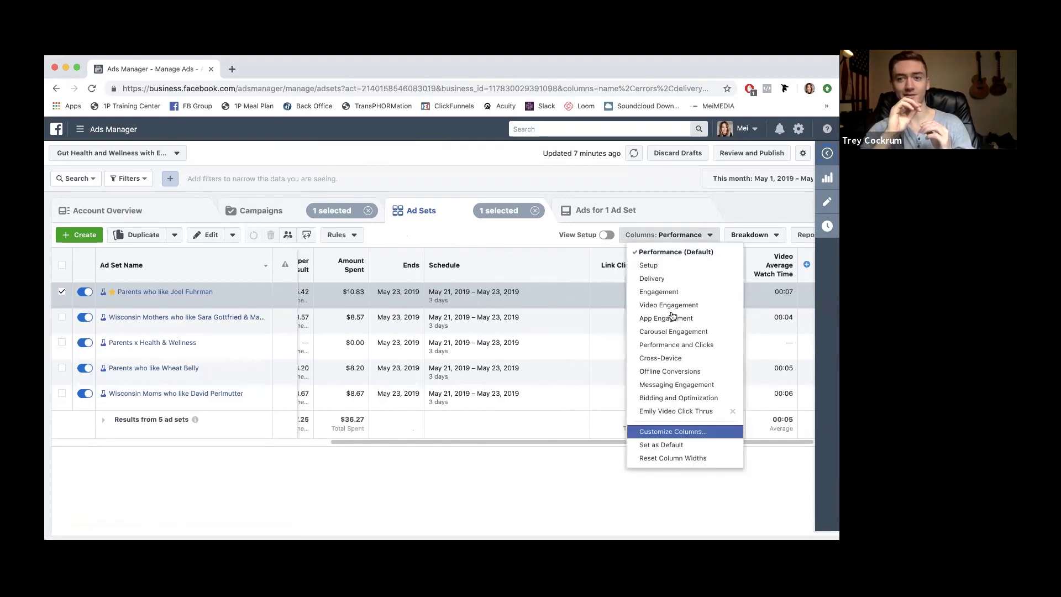
pyautogui.click(675, 415)
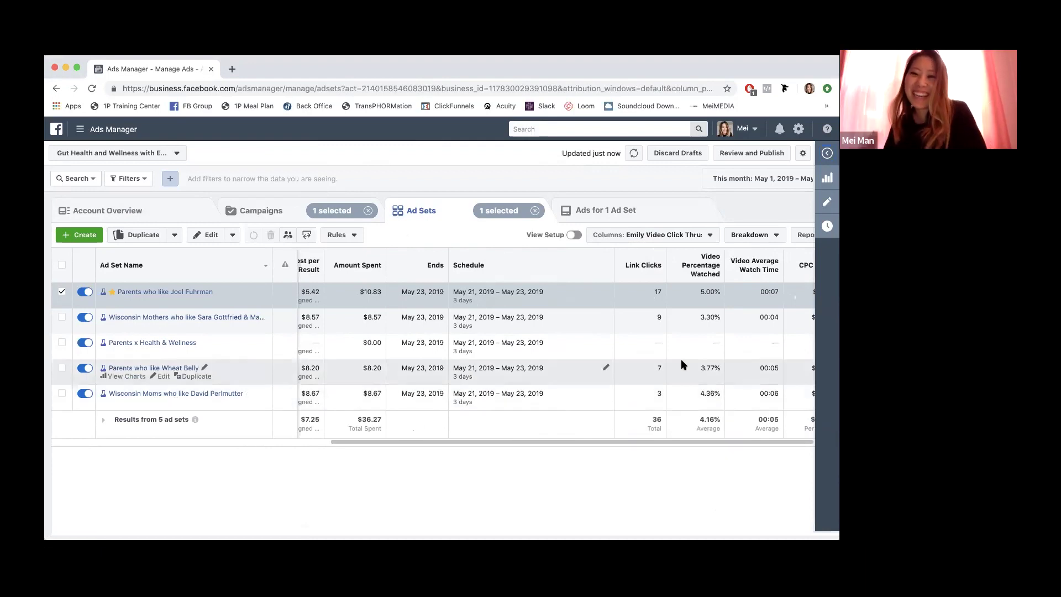
pyautogui.hscroll(5, 680, 359)
pyautogui.hscroll(3, 682, 363)
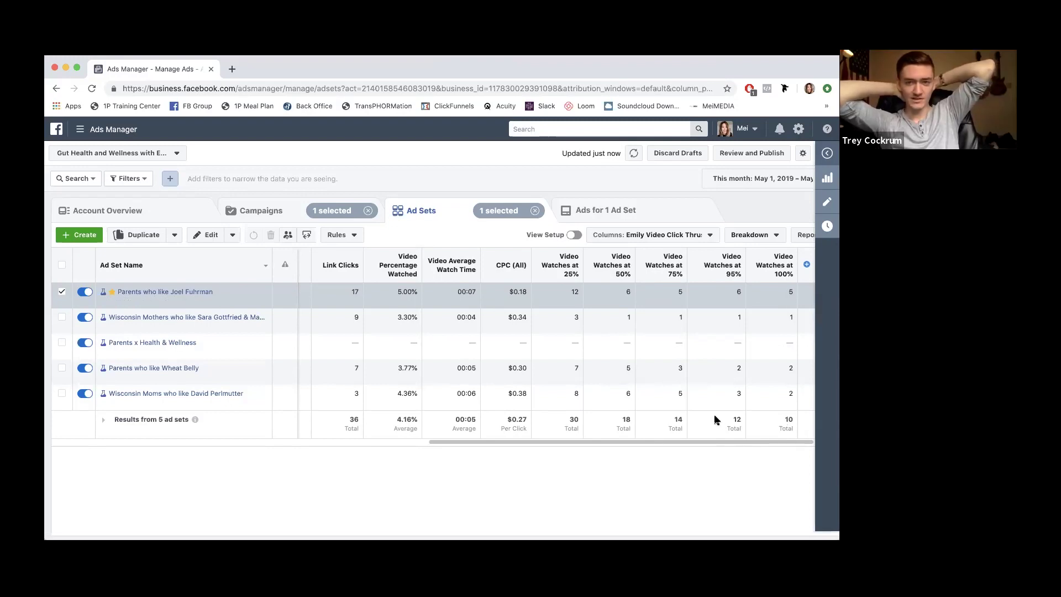
pyautogui.doubleClick(573, 420)
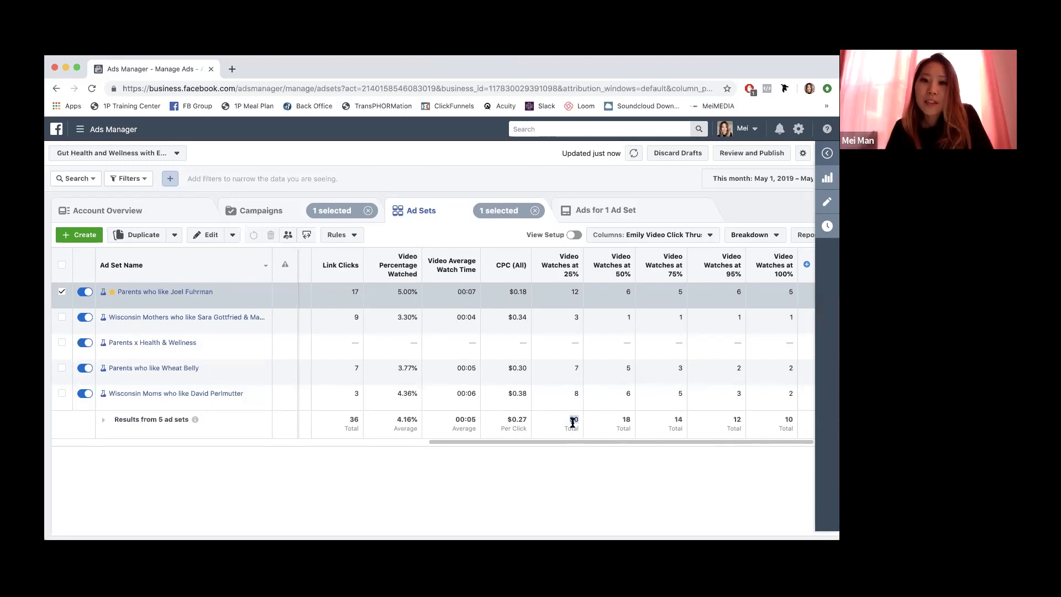
pyautogui.click(575, 437)
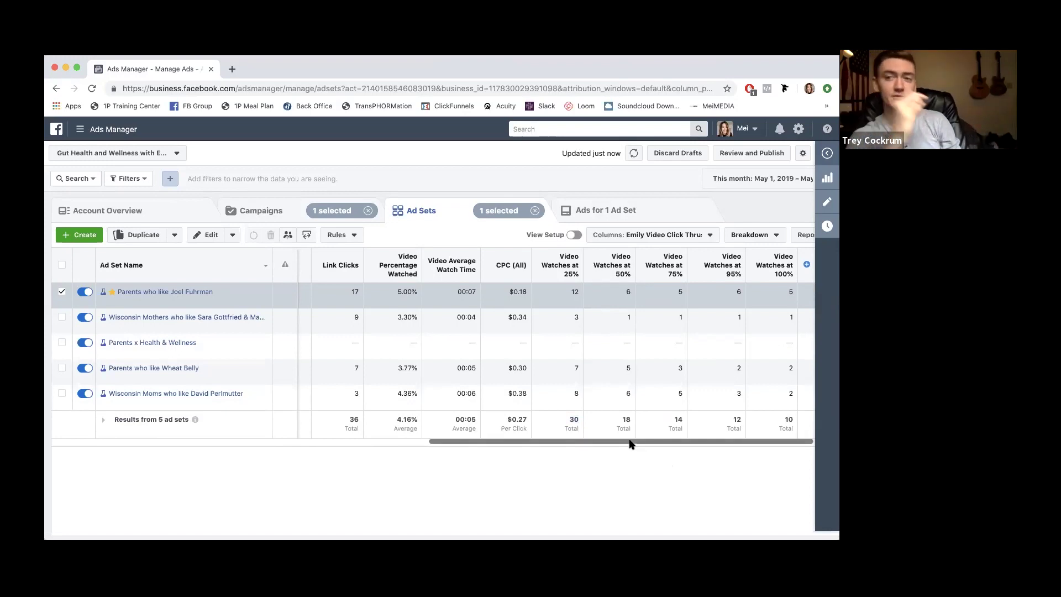
pyautogui.moveTo(630, 444); pyautogui.dragTo(658, 444)
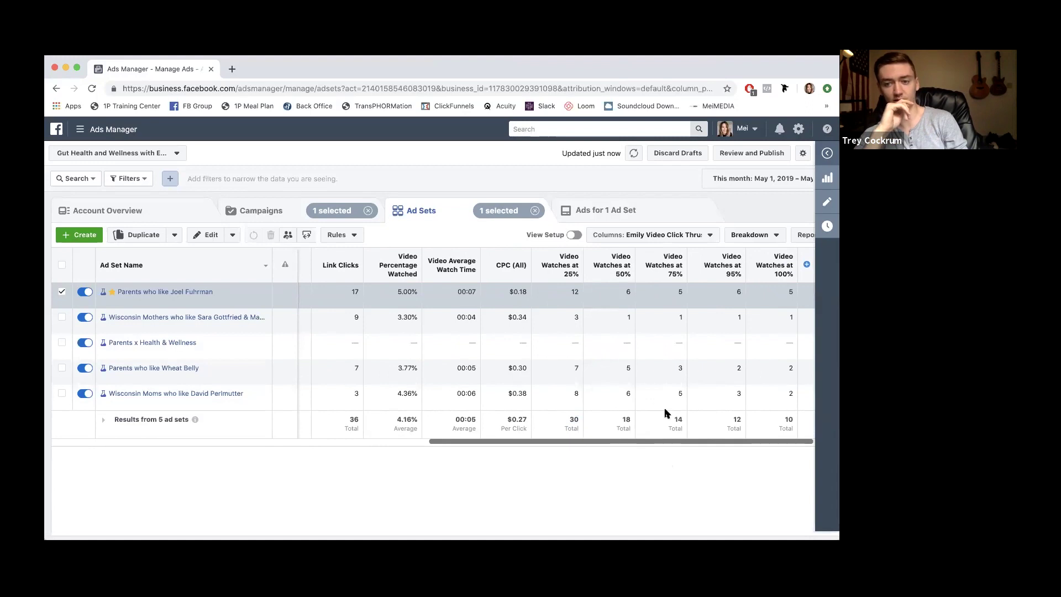
# Switch the Ad Sets table to the Performance preset and check the 395 total 3-second video views.
pyautogui.click(631, 237)
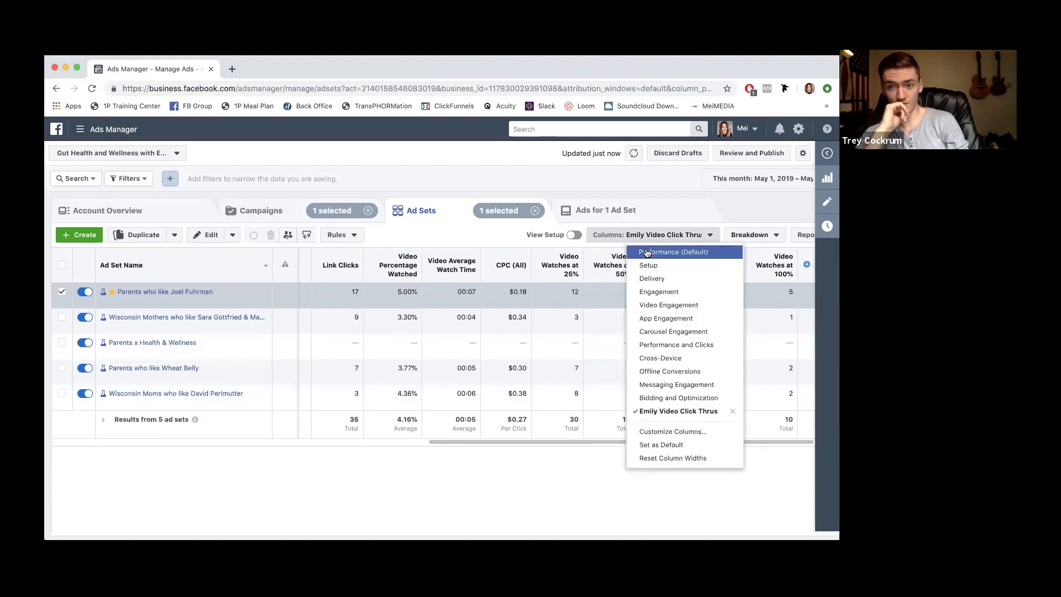
pyautogui.click(648, 253)
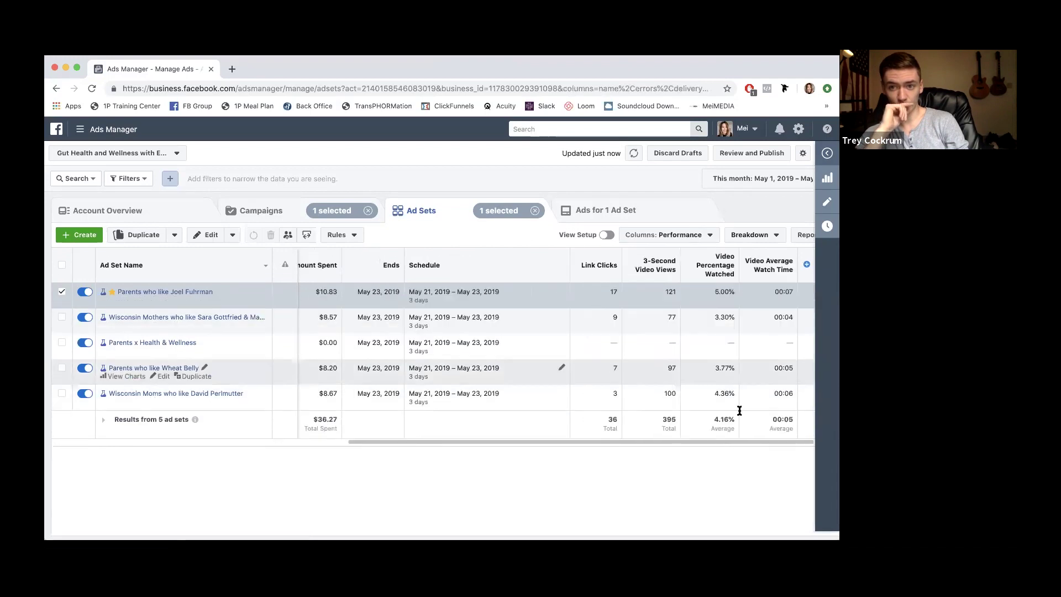
pyautogui.moveTo(737, 445)
pyautogui.mouseDown()
pyautogui.moveTo(516, 440)
pyautogui.moveTo(797, 438)
pyautogui.moveTo(752, 432)
pyautogui.mouseUp()
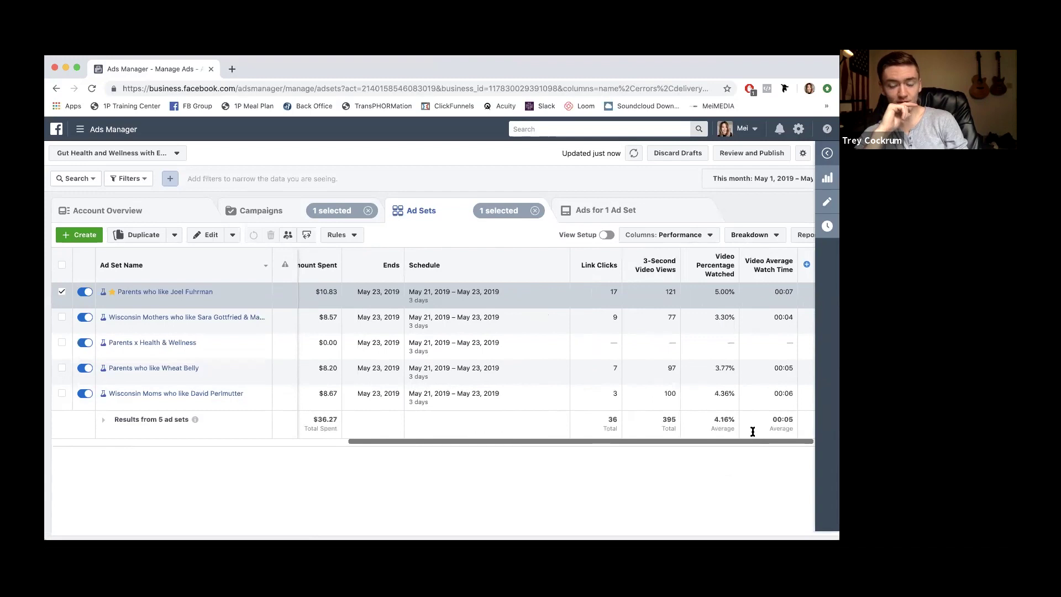
pyautogui.doubleClick(665, 419)
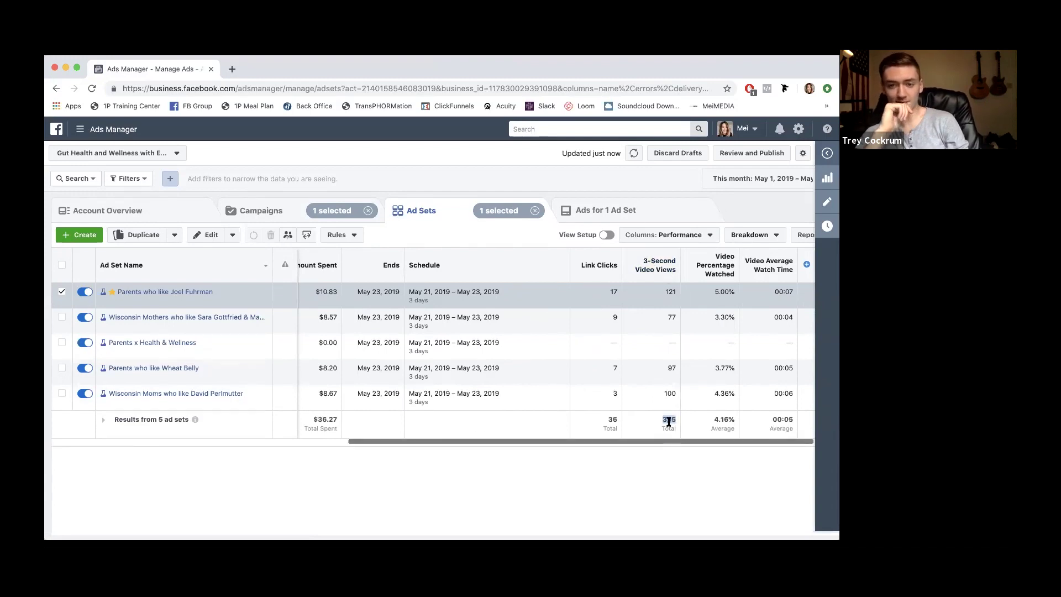
pyautogui.click(648, 441)
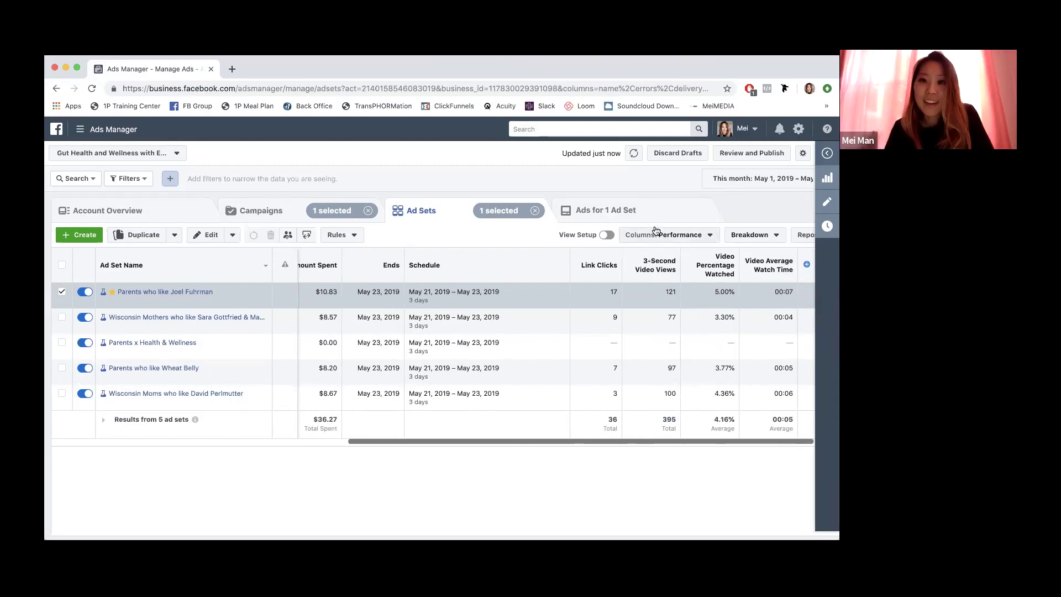
pyautogui.click(671, 235)
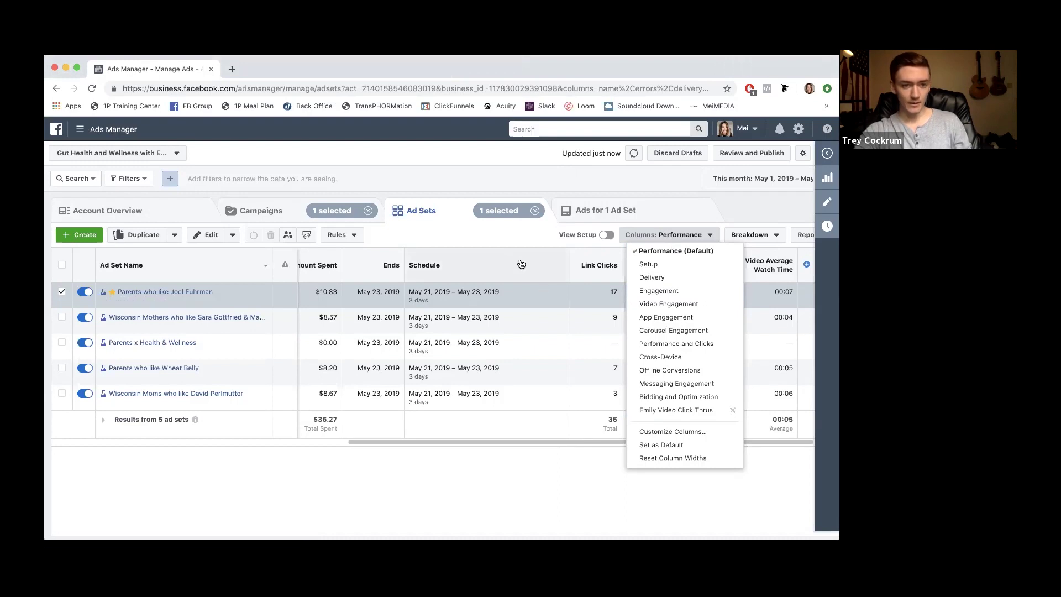
pyautogui.click(512, 478)
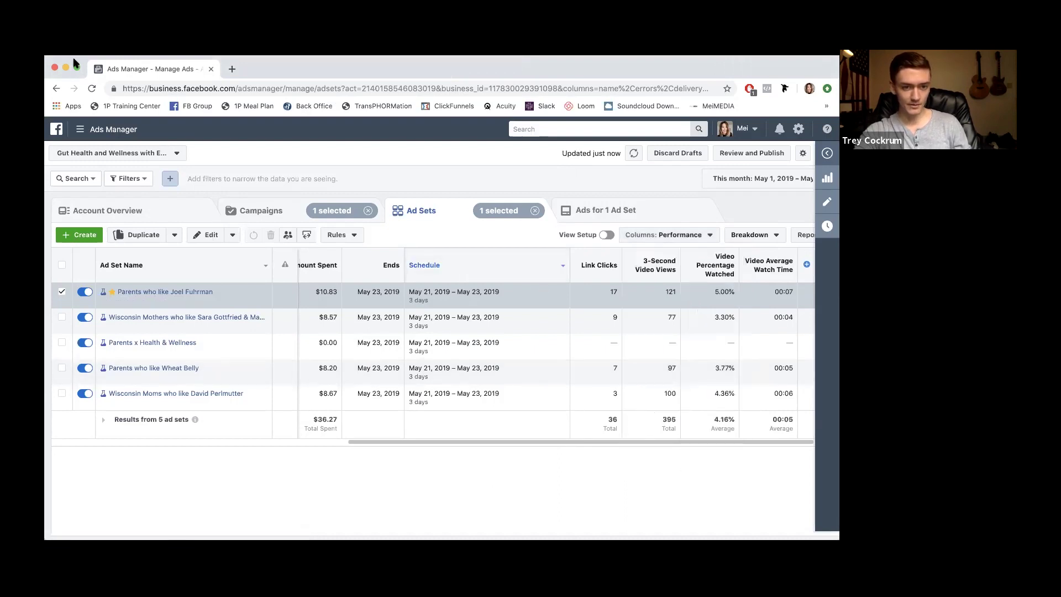